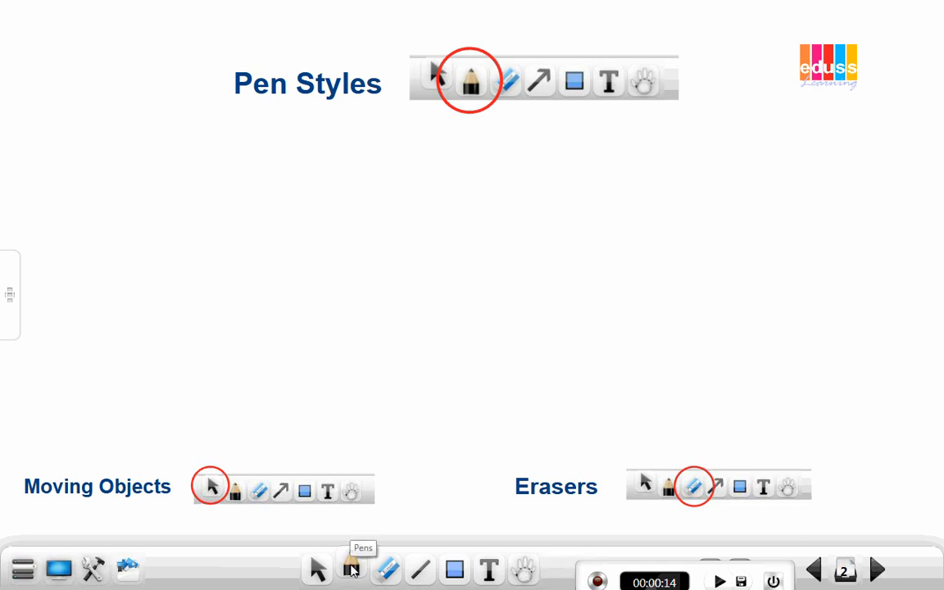
# Step: Draw a thin red zigzag line with the Hard Pen across the blank area below the Pen Styles heading
pyautogui.click(351, 568)
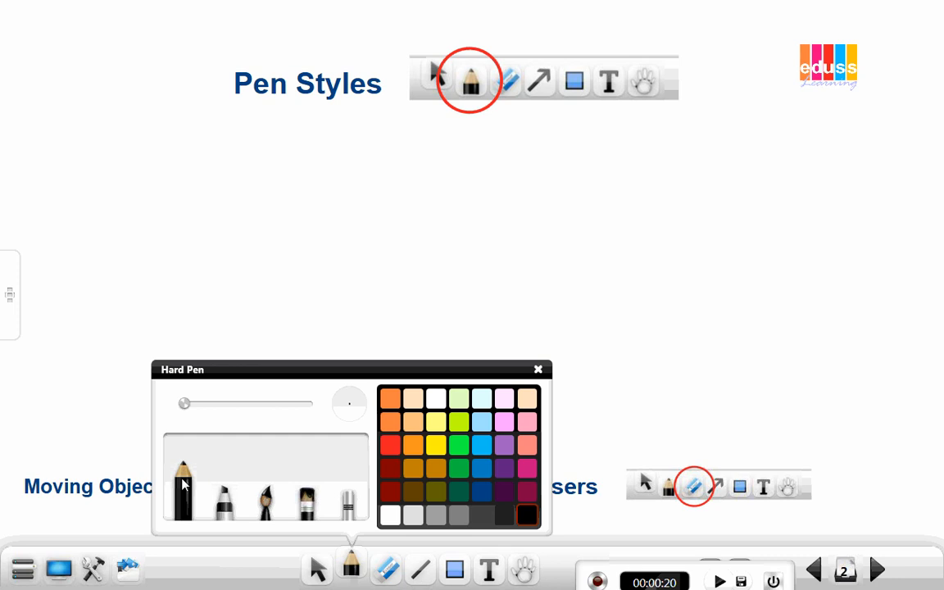
pyautogui.click(391, 446)
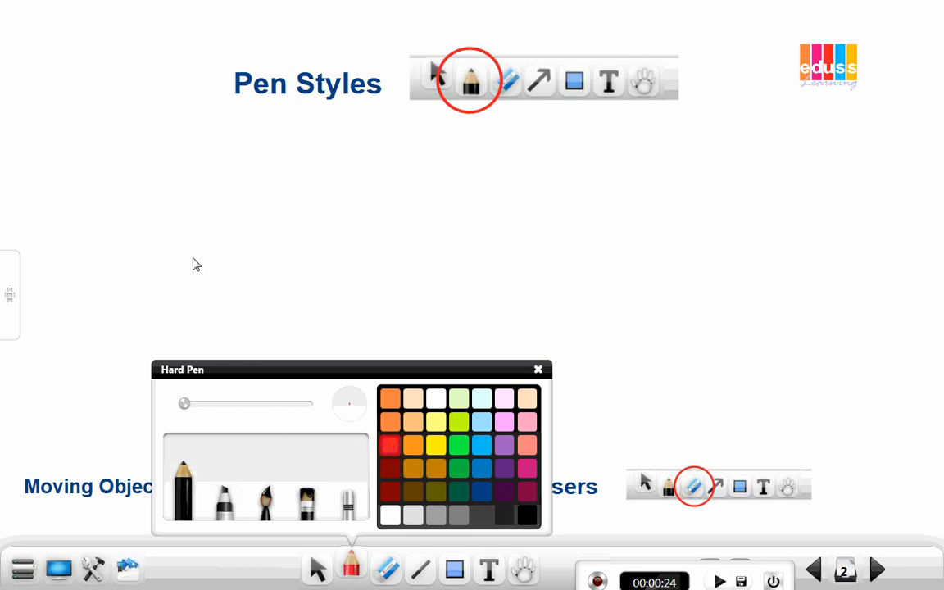
pyautogui.moveTo(123, 220)
pyautogui.mouseDown()
pyautogui.moveTo(283, 219)
pyautogui.moveTo(404, 262)
pyautogui.mouseUp()
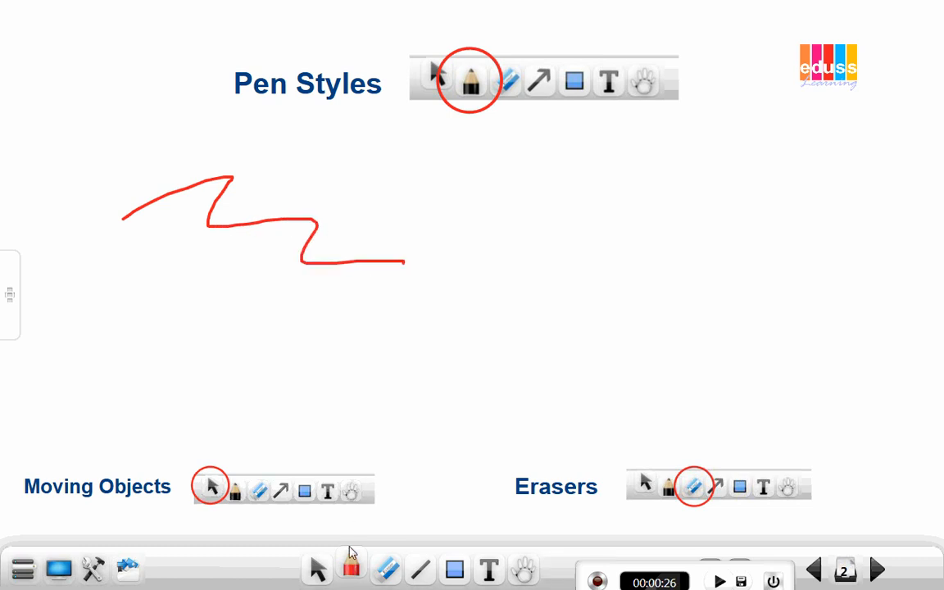
# Step: Highlight the "Pen Styles" heading in yellow using the Highlighter at a slightly increased thickness
pyautogui.click(352, 571)
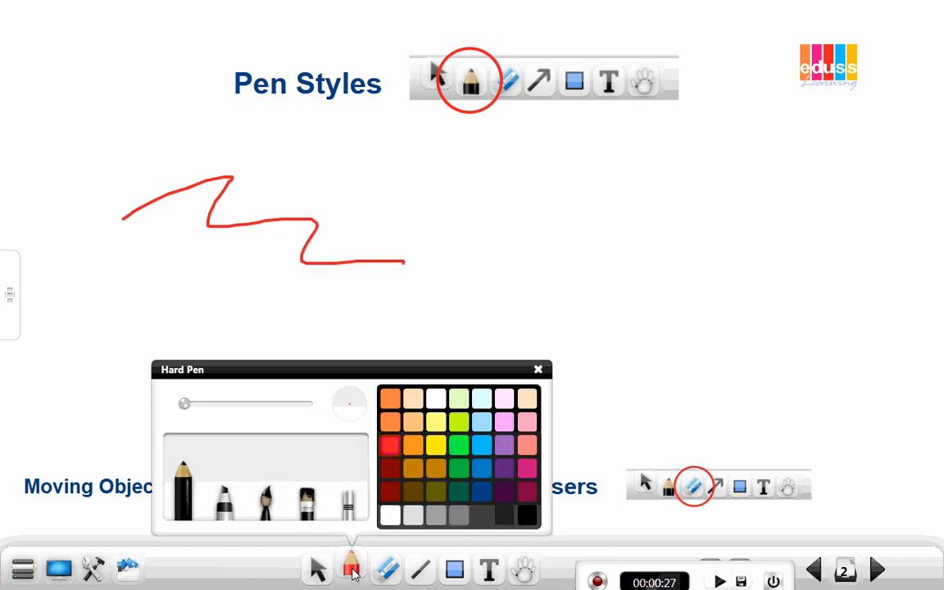
pyautogui.click(225, 501)
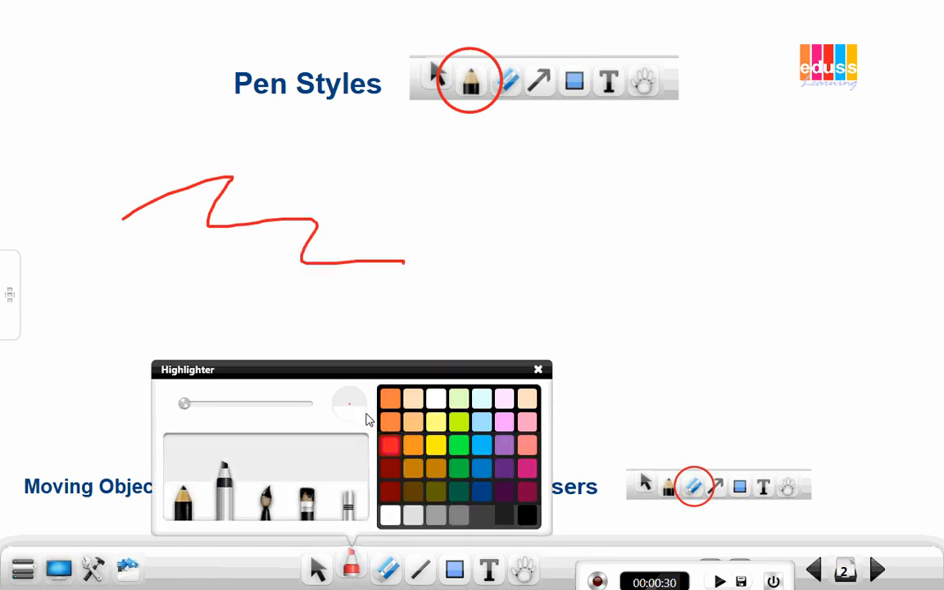
pyautogui.moveTo(184, 408); pyautogui.dragTo(212, 408)
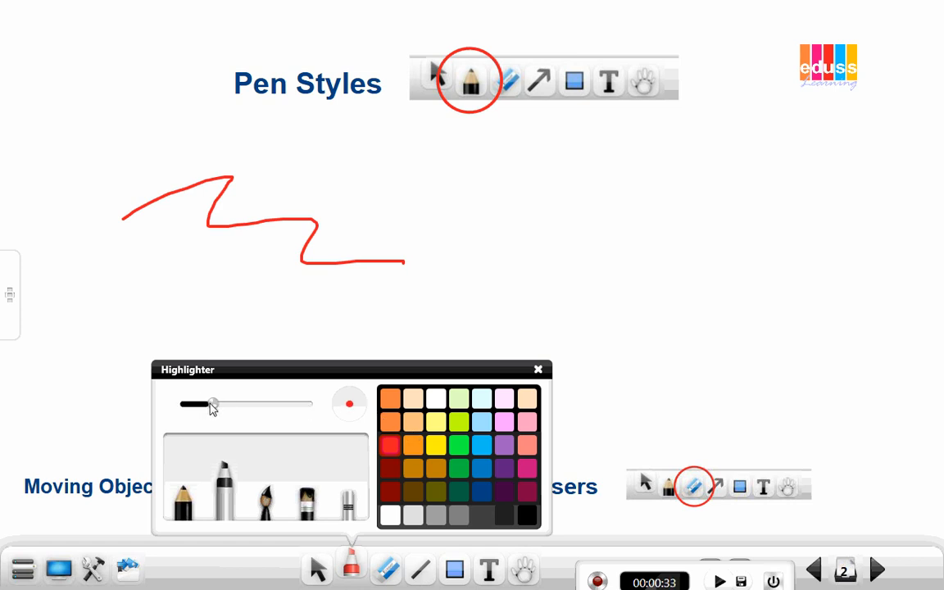
pyautogui.click(437, 446)
pyautogui.moveTo(246, 85); pyautogui.dragTo(379, 82)
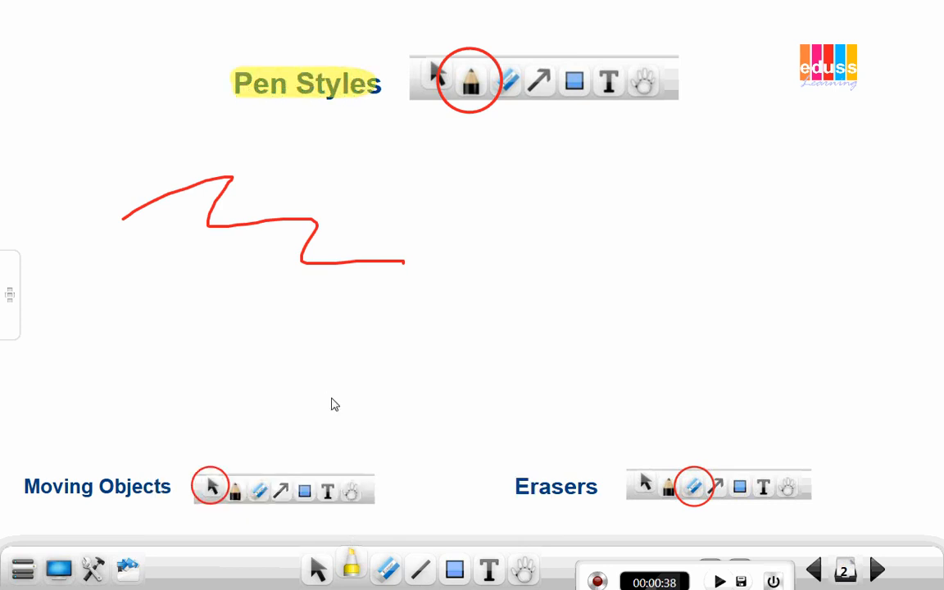
# Step: Draw a thick purple wavy stroke with the Chinese Brush to the right of the red line
pyautogui.click(352, 564)
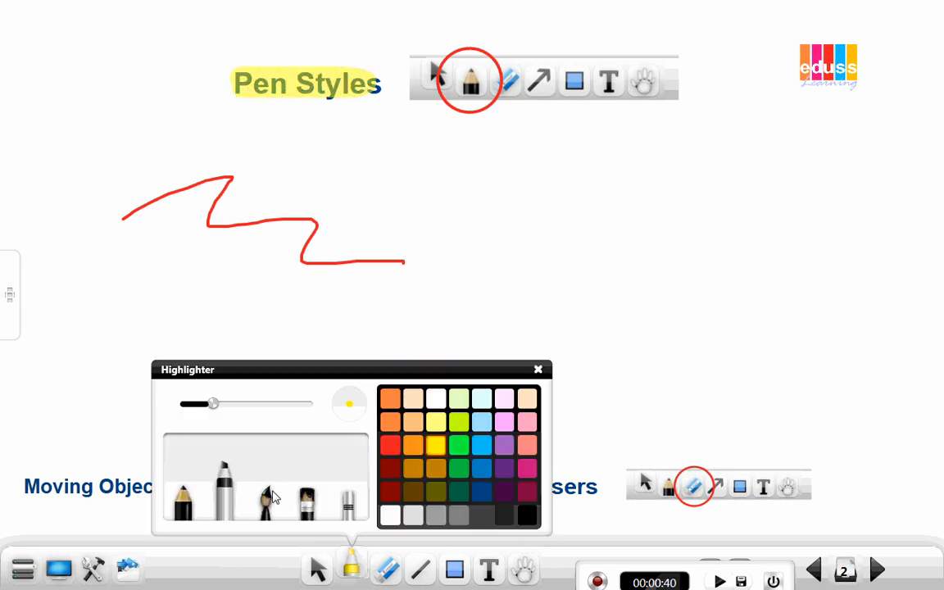
pyautogui.click(264, 502)
pyautogui.moveTo(211, 405); pyautogui.dragTo(274, 405)
pyautogui.click(502, 449)
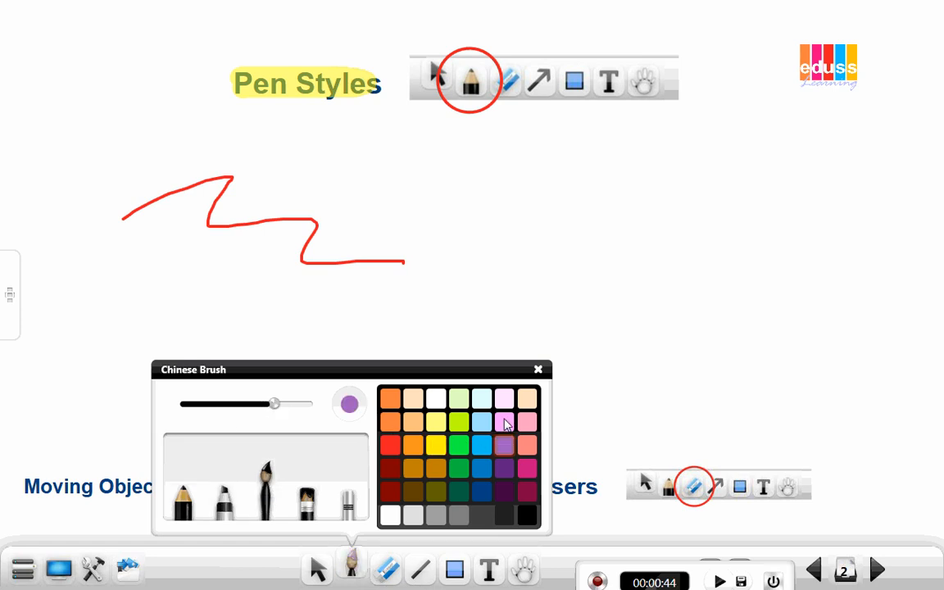
pyautogui.moveTo(489, 268)
pyautogui.mouseDown()
pyautogui.moveTo(598, 251)
pyautogui.moveTo(685, 360)
pyautogui.moveTo(771, 287)
pyautogui.mouseUp()
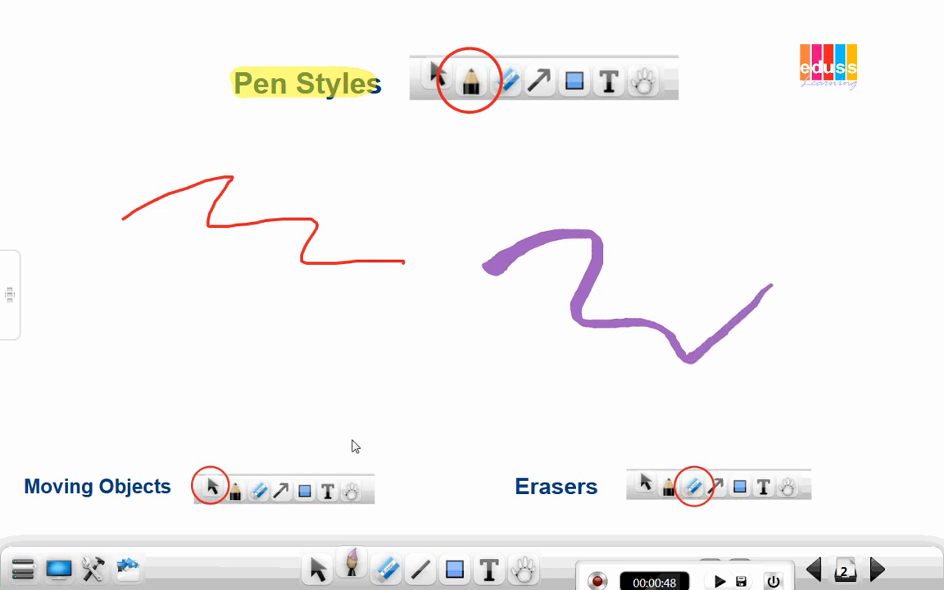
# Step: Paint a broad lime-green horizontal stroke with the Paint Brush beneath the red zigzag line
pyautogui.click(346, 557)
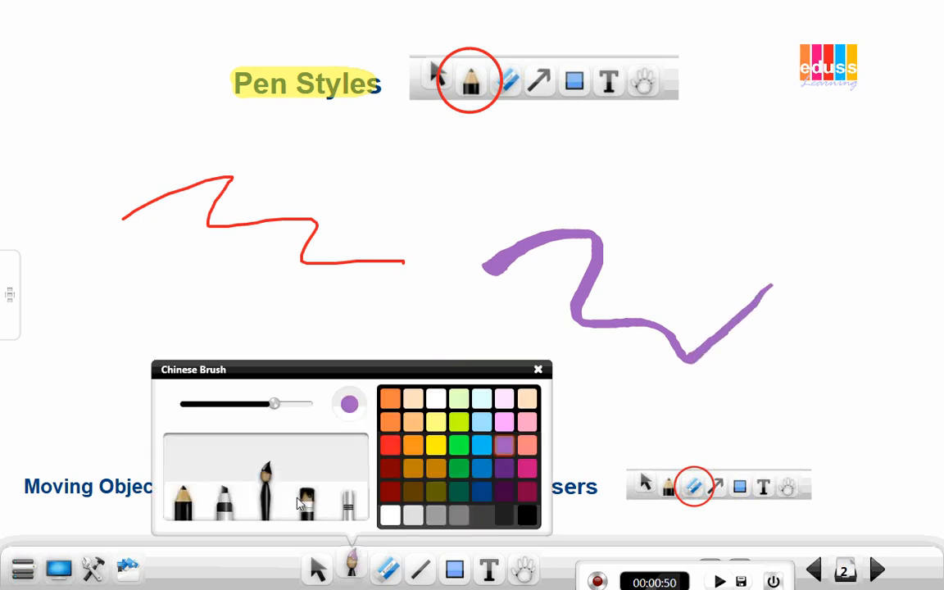
pyautogui.click(307, 501)
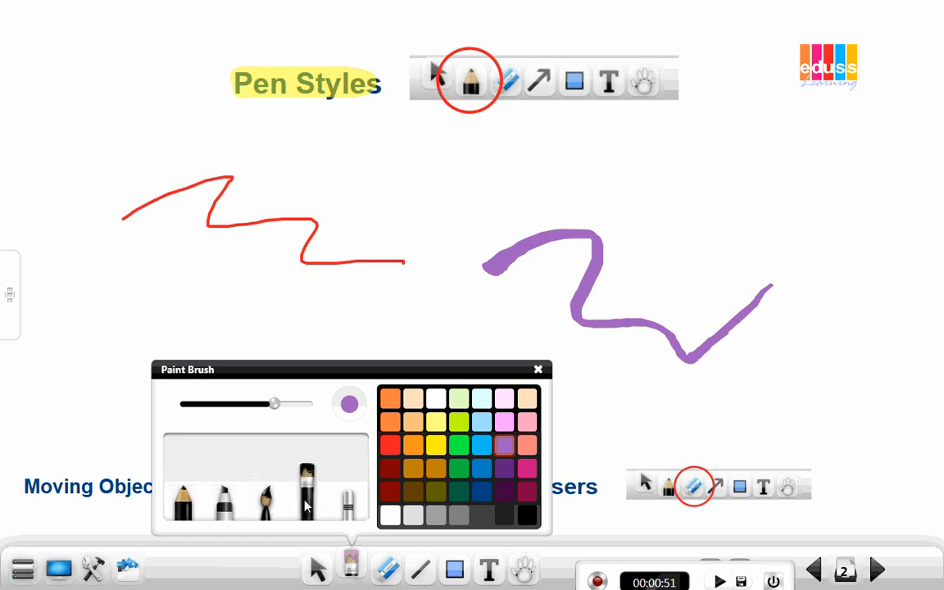
pyautogui.click(459, 422)
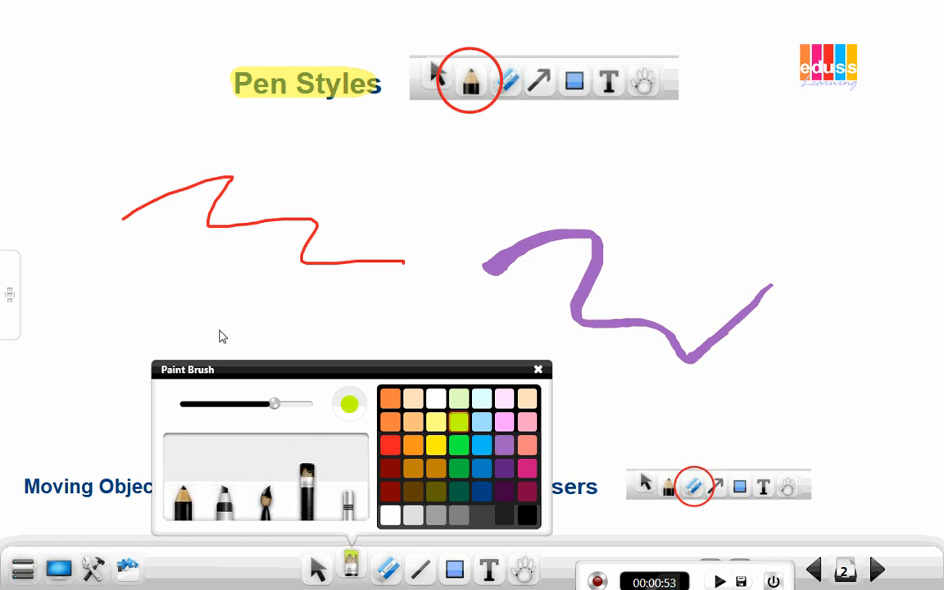
pyautogui.moveTo(160, 300); pyautogui.dragTo(460, 302)
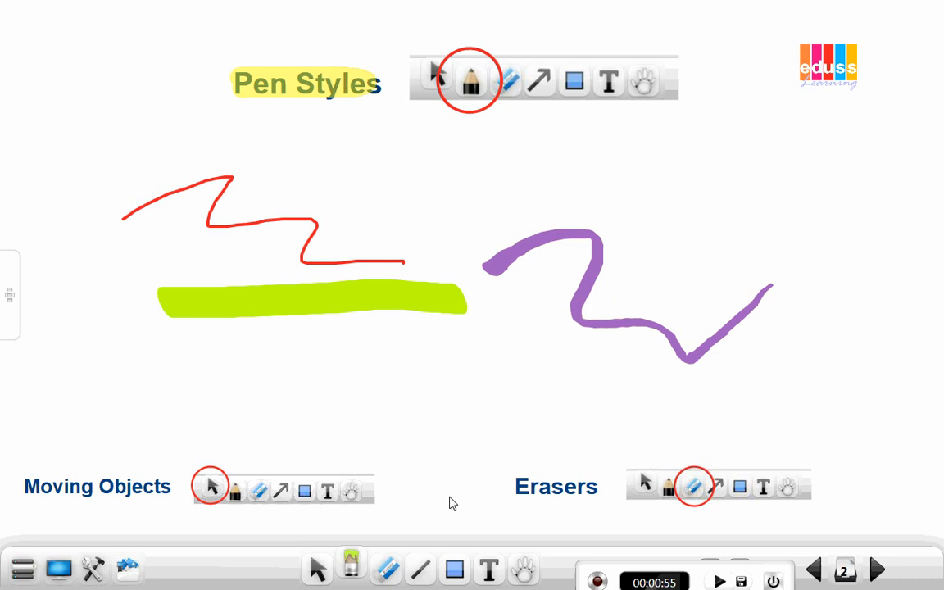
# Step: Demonstrate the Laser Pen in light blue with several fading strokes around the purple curve
pyautogui.click(351, 568)
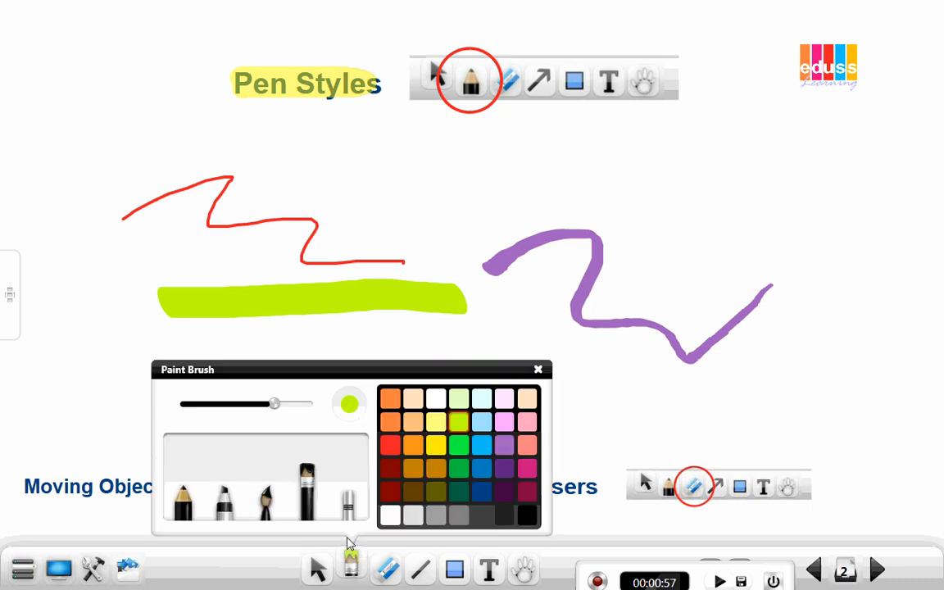
pyautogui.click(348, 501)
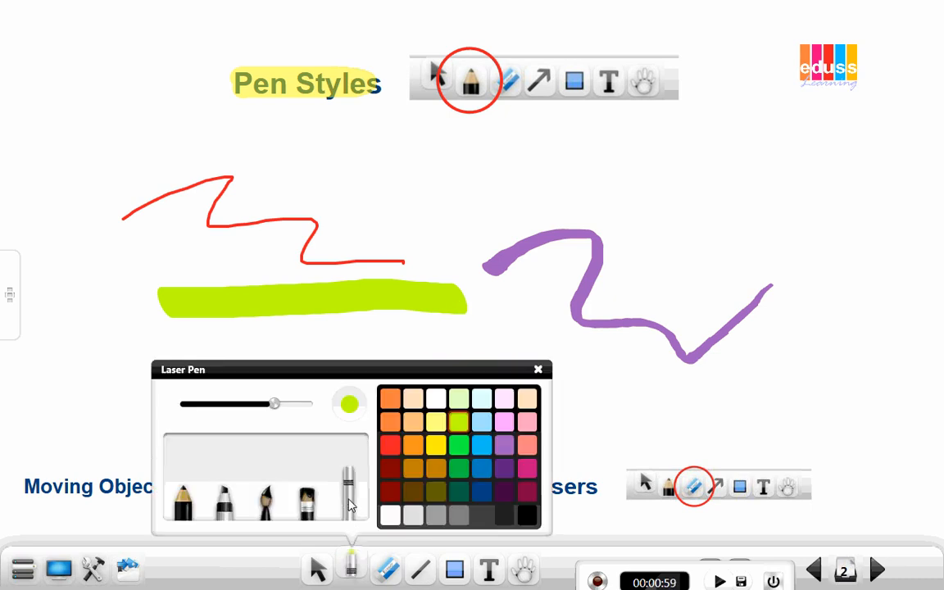
pyautogui.click(483, 448)
pyautogui.moveTo(506, 324)
pyautogui.mouseDown()
pyautogui.moveTo(572, 369)
pyautogui.moveTo(687, 420)
pyautogui.mouseUp()
pyautogui.moveTo(860, 195)
pyautogui.mouseDown()
pyautogui.moveTo(766, 199)
pyautogui.moveTo(631, 267)
pyautogui.mouseUp()
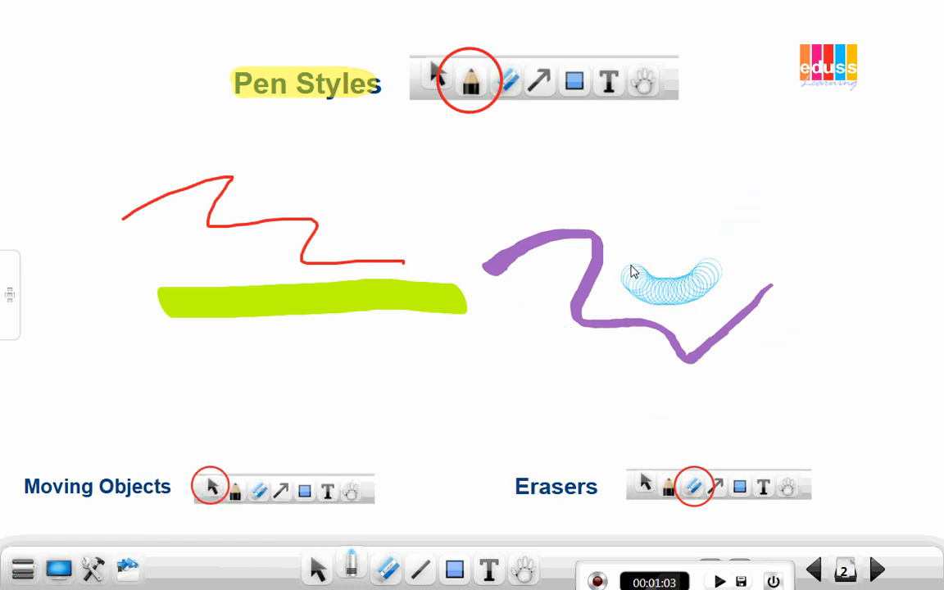
pyautogui.moveTo(554, 168)
pyautogui.mouseDown()
pyautogui.moveTo(530, 161)
pyautogui.moveTo(476, 248)
pyautogui.moveTo(790, 263)
pyautogui.moveTo(577, 304)
pyautogui.mouseUp()
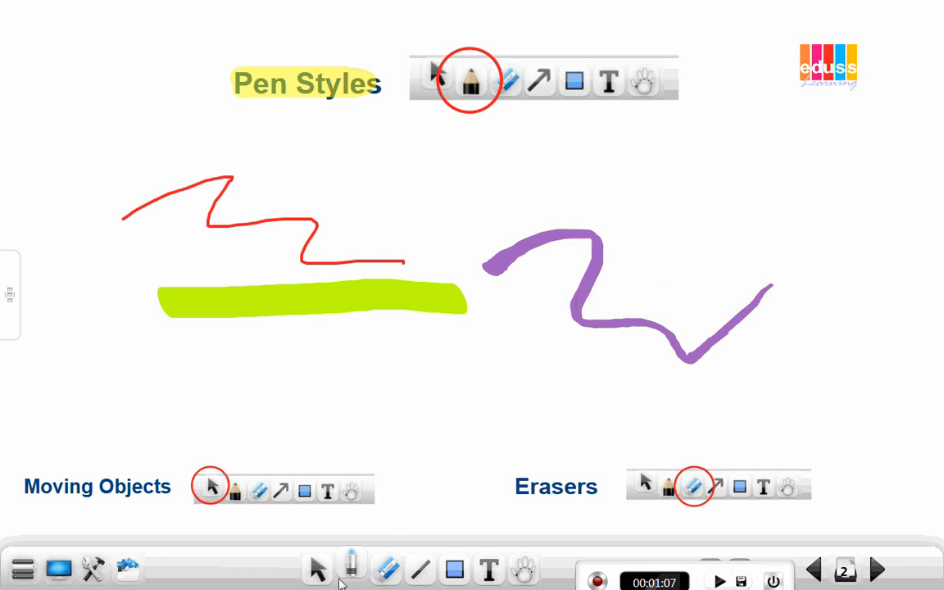
# Step: Reduce the Laser Pen's thickness, set its colour to dark green and close the pen settings
pyautogui.click(349, 568)
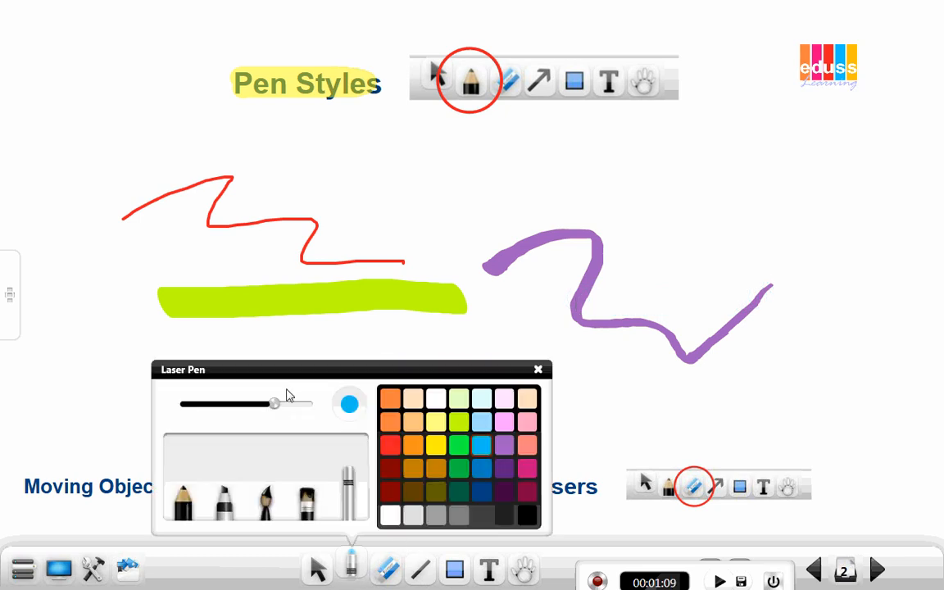
pyautogui.moveTo(275, 406); pyautogui.dragTo(242, 411)
pyautogui.click(460, 468)
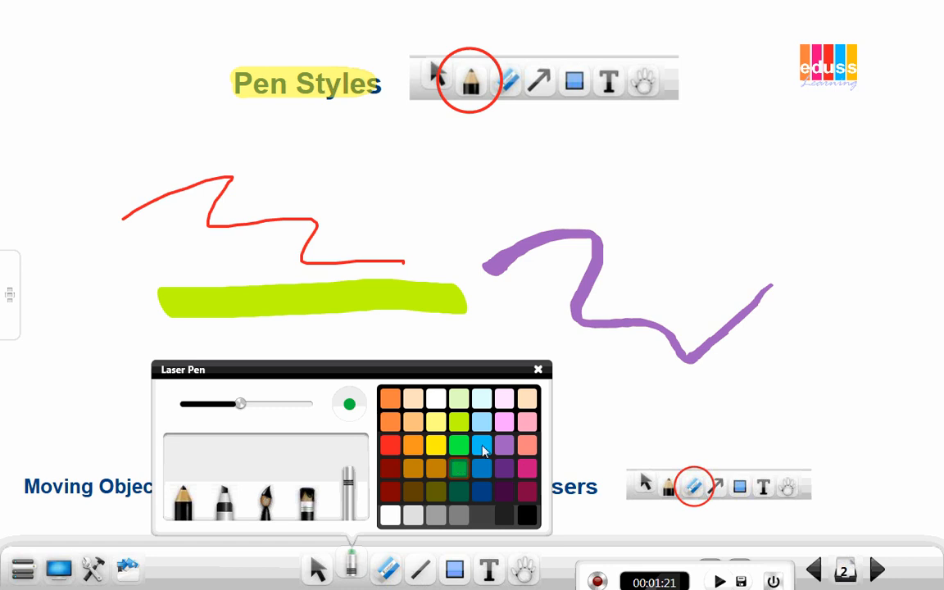
pyautogui.click(538, 370)
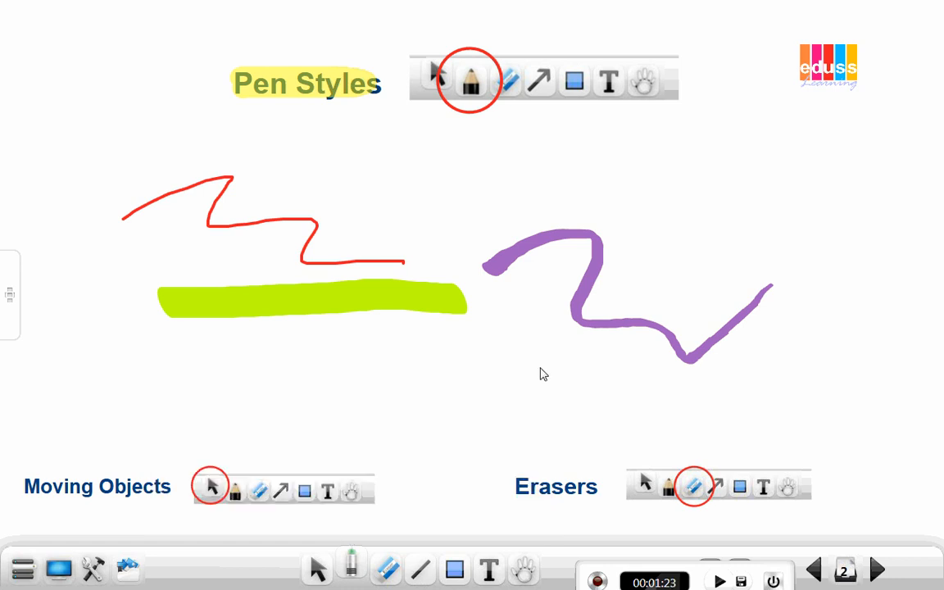
# Step: Select the purple brush stroke and move it slightly up and to the right
pyautogui.click(318, 567)
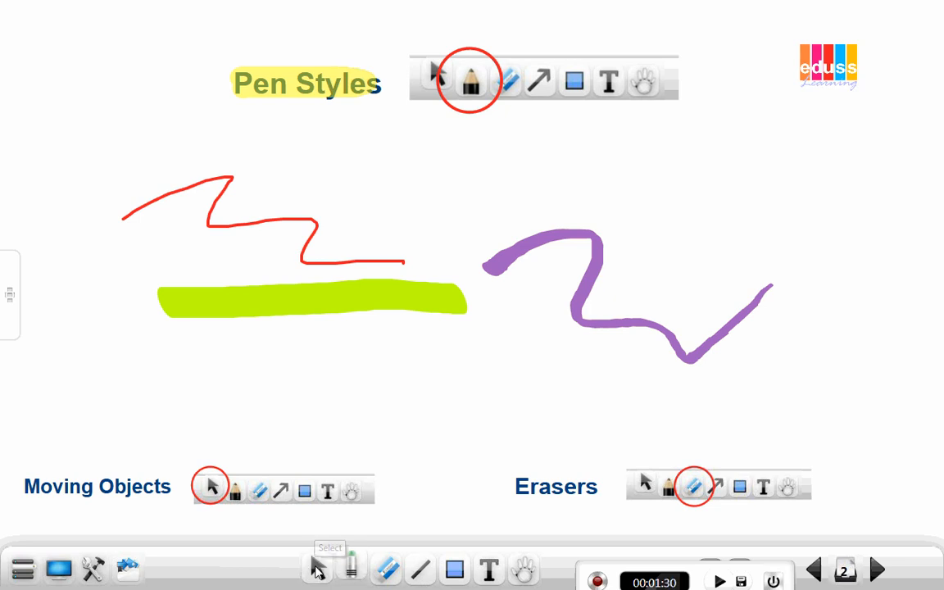
pyautogui.click(581, 303)
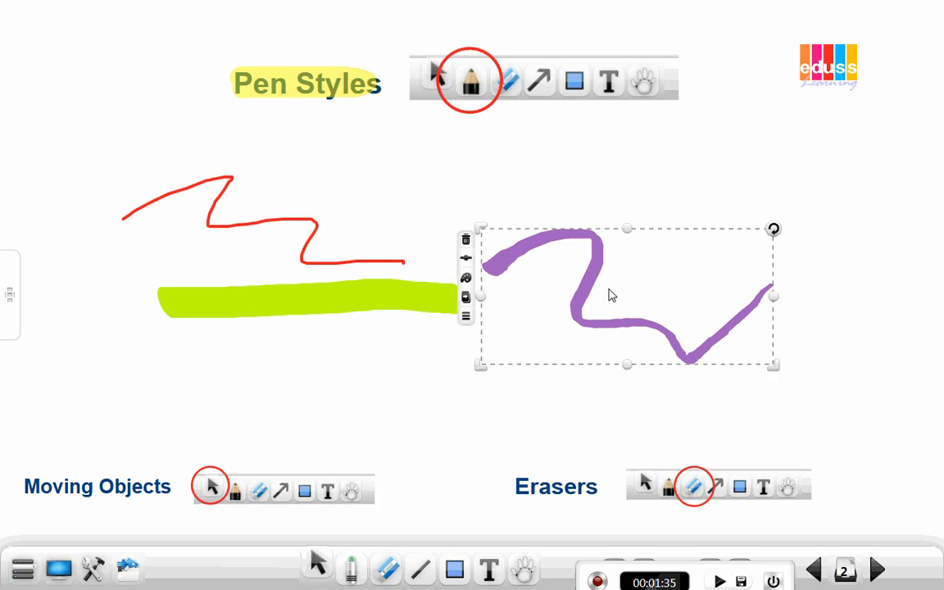
pyautogui.moveTo(617, 295)
pyautogui.mouseDown()
pyautogui.moveTo(705, 351)
pyautogui.moveTo(644, 247)
pyautogui.moveTo(432, 261)
pyautogui.moveTo(133, 365)
pyautogui.moveTo(678, 262)
pyautogui.moveTo(655, 262)
pyautogui.mouseUp()
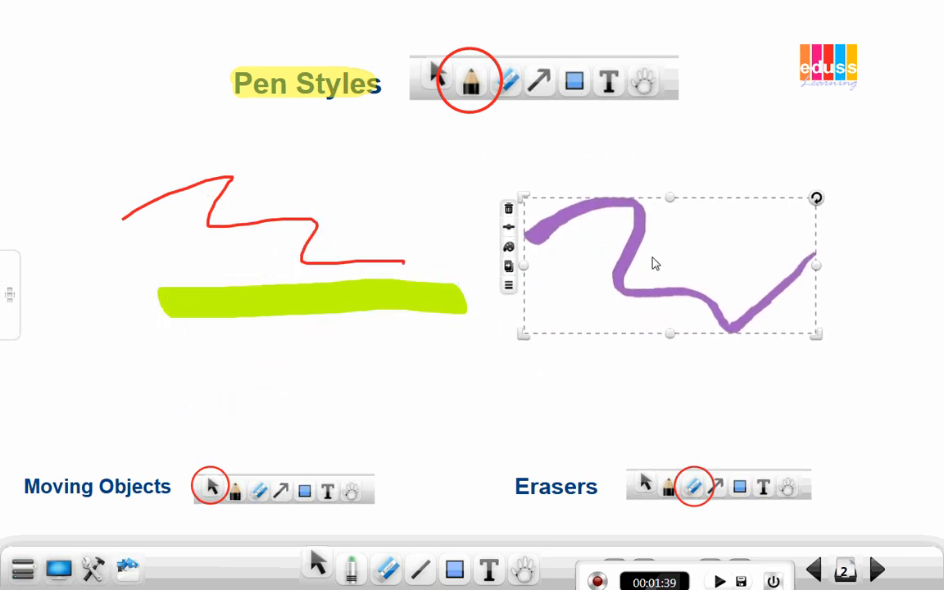
# Step: Shrink the purple stroke from its lower-left corner, stretch it downward and rotate it clockwise
pyautogui.moveTo(528, 336)
pyautogui.mouseDown()
pyautogui.moveTo(316, 432)
pyautogui.moveTo(219, 445)
pyautogui.moveTo(570, 318)
pyautogui.mouseUp()
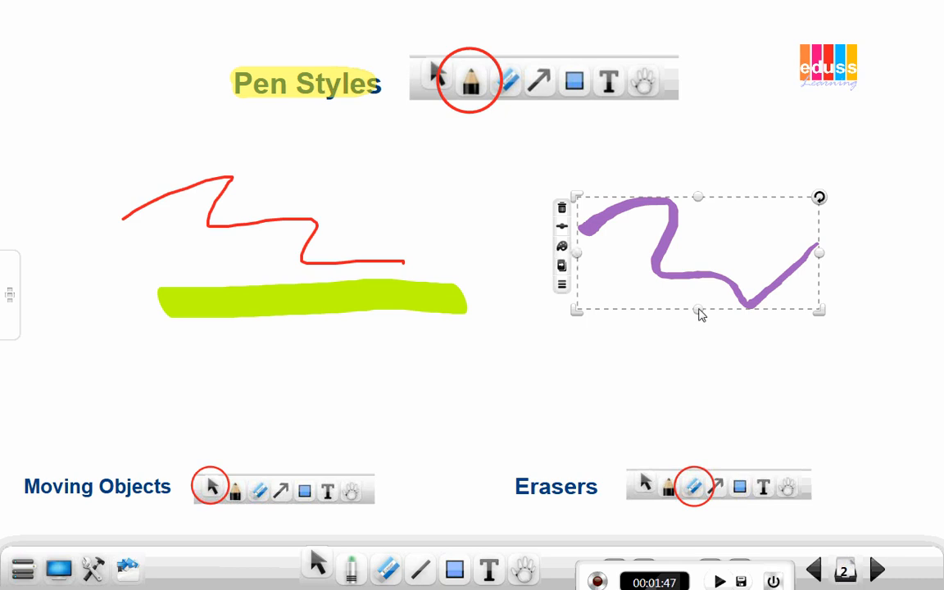
pyautogui.moveTo(700, 317)
pyautogui.mouseDown()
pyautogui.moveTo(700, 243)
pyautogui.moveTo(721, 453)
pyautogui.moveTo(706, 272)
pyautogui.moveTo(715, 369)
pyautogui.mouseUp()
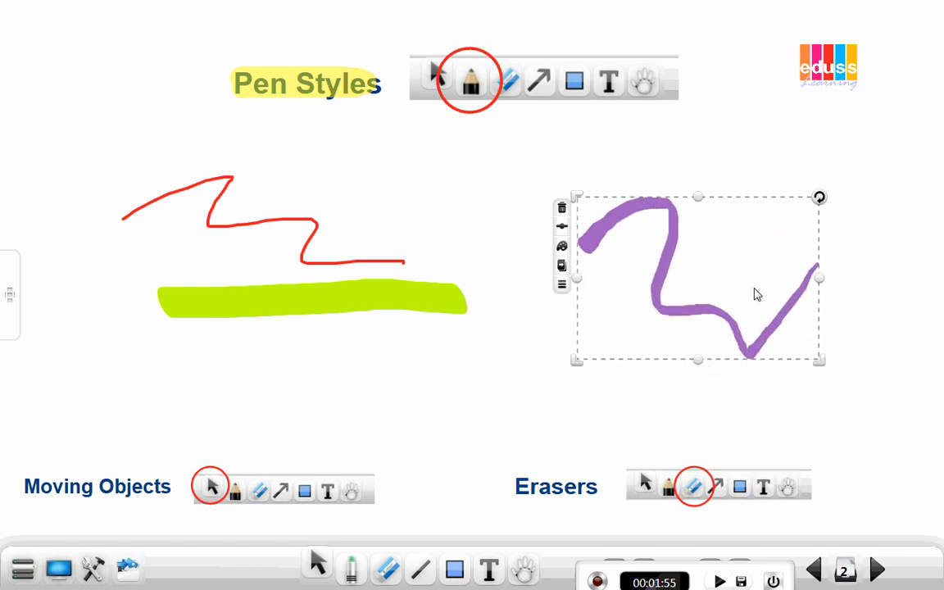
pyautogui.moveTo(819, 198)
pyautogui.mouseDown()
pyautogui.moveTo(843, 287)
pyautogui.moveTo(801, 324)
pyautogui.moveTo(779, 305)
pyautogui.moveTo(673, 361)
pyautogui.moveTo(637, 246)
pyautogui.moveTo(763, 268)
pyautogui.moveTo(712, 327)
pyautogui.moveTo(642, 264)
pyautogui.moveTo(705, 236)
pyautogui.moveTo(724, 263)
pyautogui.moveTo(711, 250)
pyautogui.mouseUp()
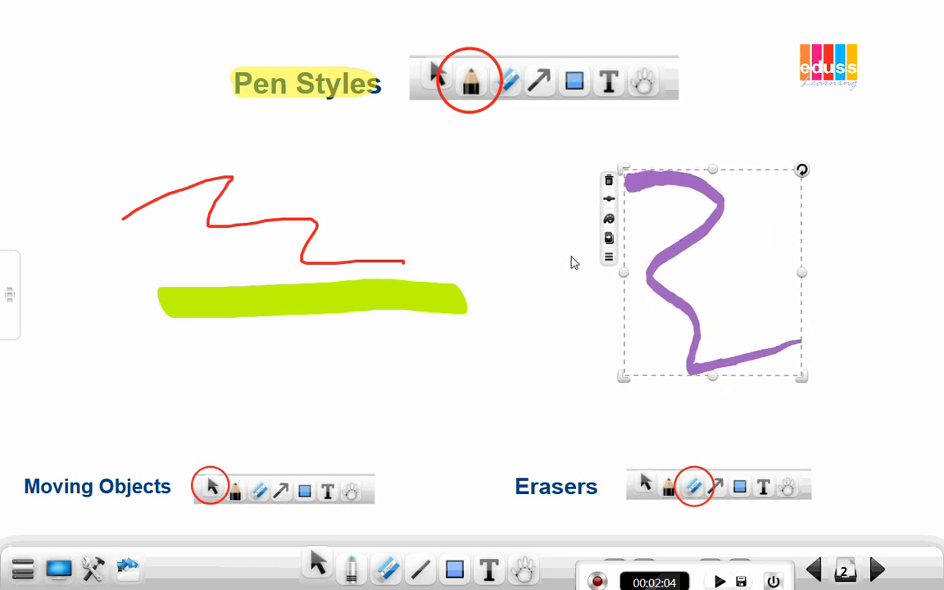
# Step: Thicken the selected purple stroke and try pink on it before setting its colour to lime green
pyautogui.click(609, 200)
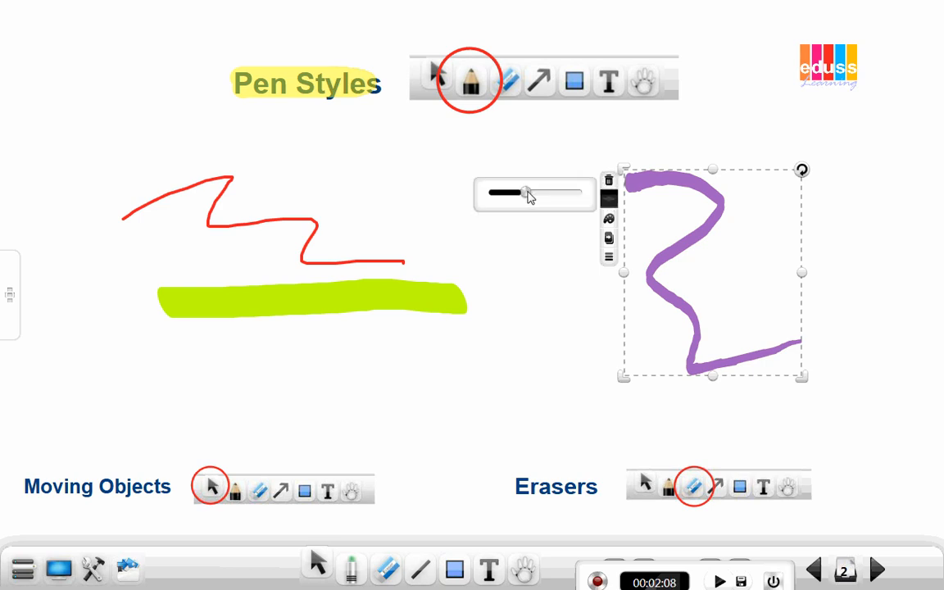
pyautogui.moveTo(527, 192)
pyautogui.mouseDown()
pyautogui.moveTo(498, 191)
pyautogui.moveTo(564, 185)
pyautogui.moveTo(541, 191)
pyautogui.mouseUp()
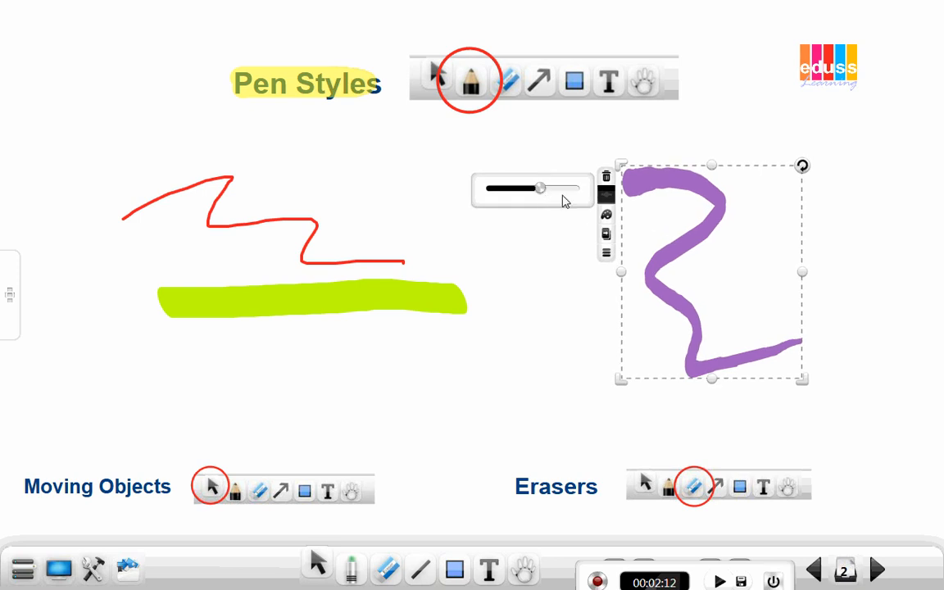
pyautogui.click(606, 214)
pyautogui.click(580, 226)
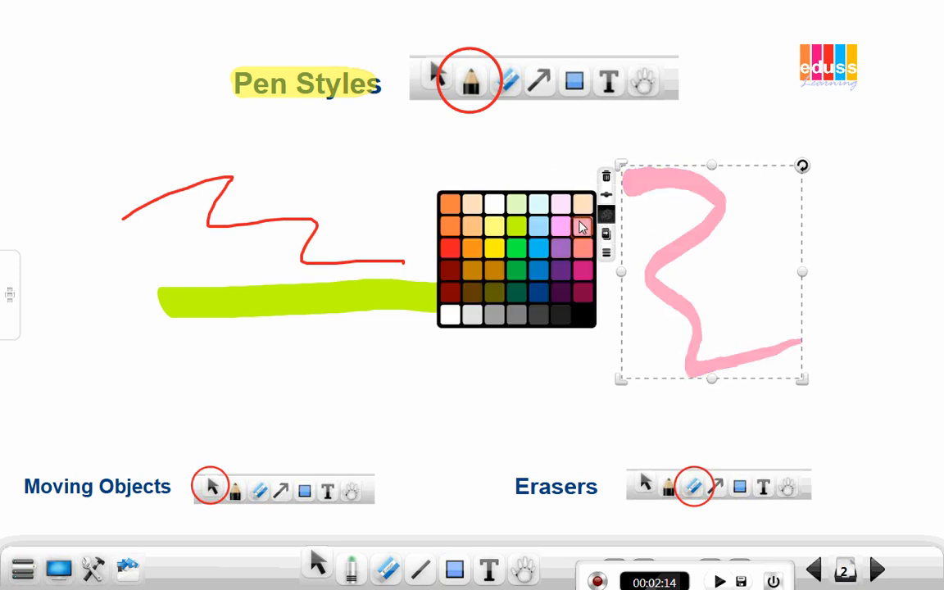
pyautogui.click(516, 229)
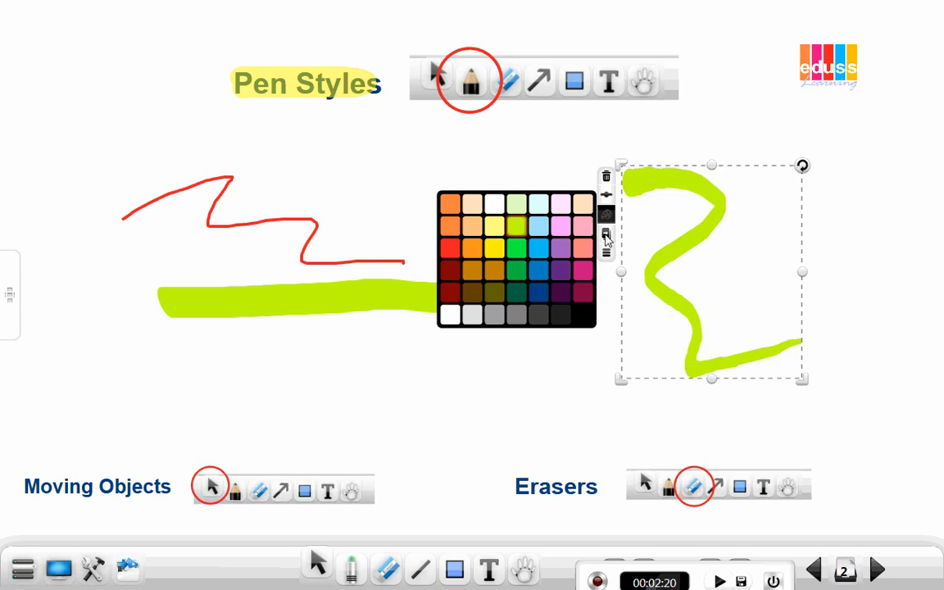
# Step: Clone the selected lime-green curve three times toward the middle of the page and review its edit options
pyautogui.moveTo(681, 236); pyautogui.dragTo(437, 326)
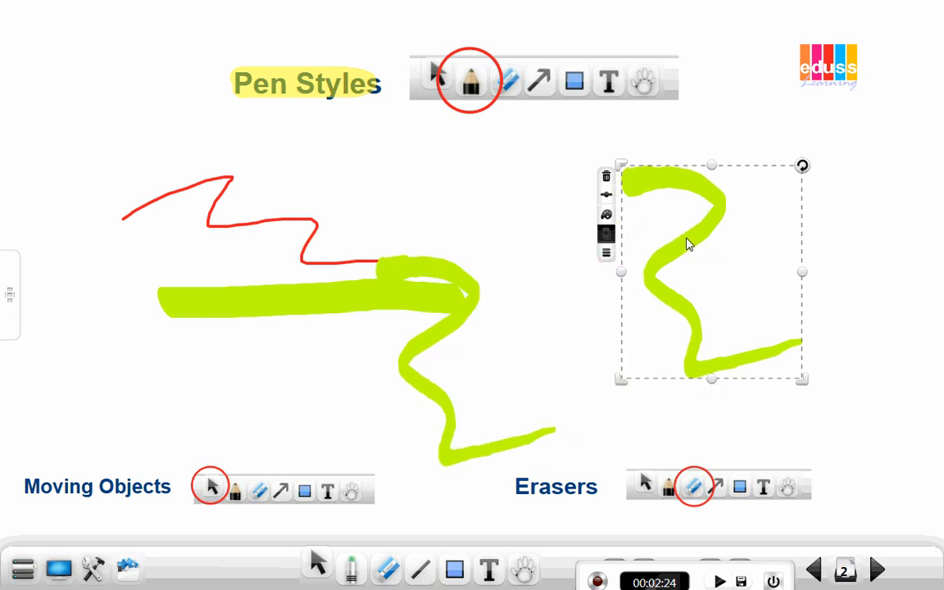
pyautogui.moveTo(687, 244); pyautogui.dragTo(495, 213)
pyautogui.moveTo(694, 246)
pyautogui.mouseDown()
pyautogui.moveTo(560, 272)
pyautogui.moveTo(580, 274)
pyautogui.mouseUp()
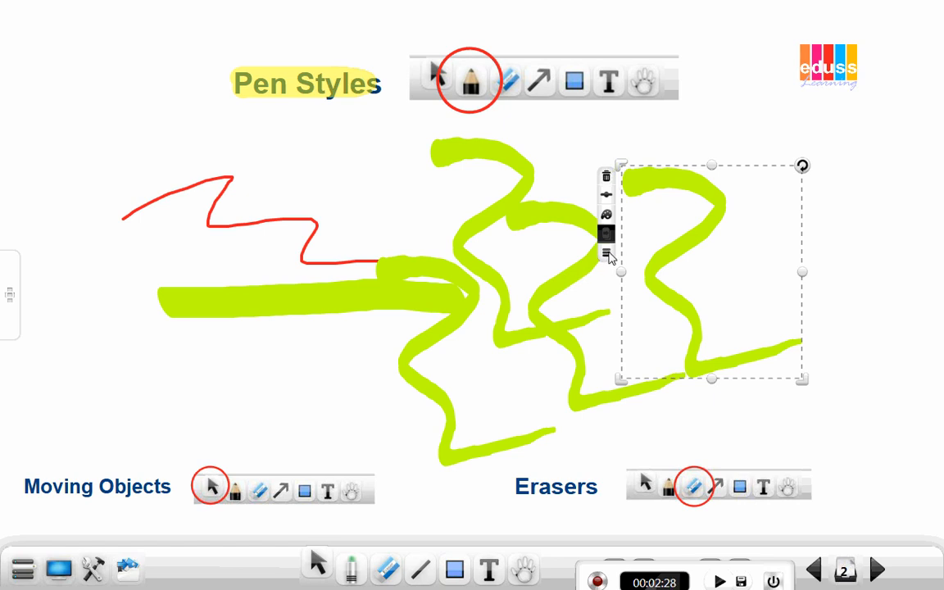
pyautogui.click(606, 254)
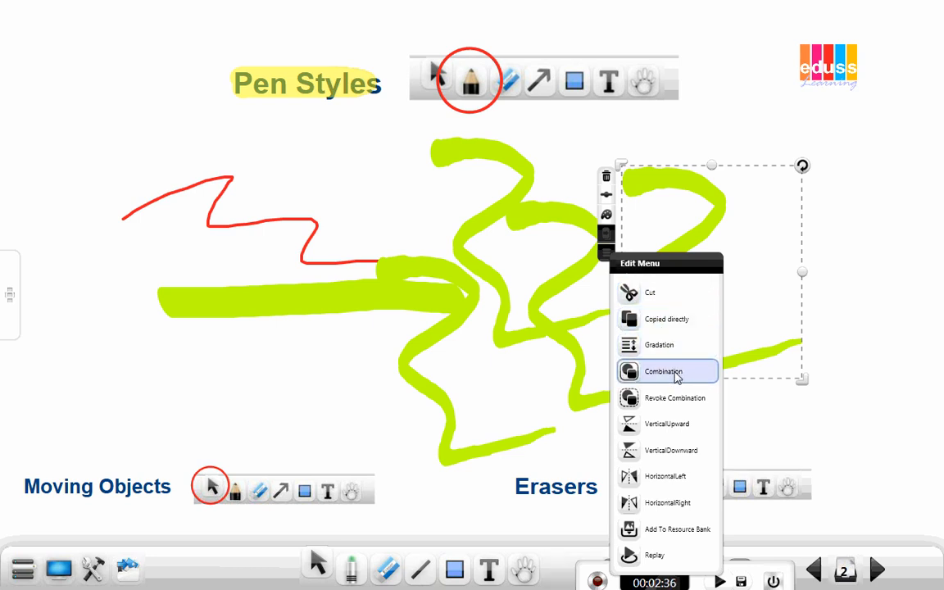
pyautogui.click(540, 459)
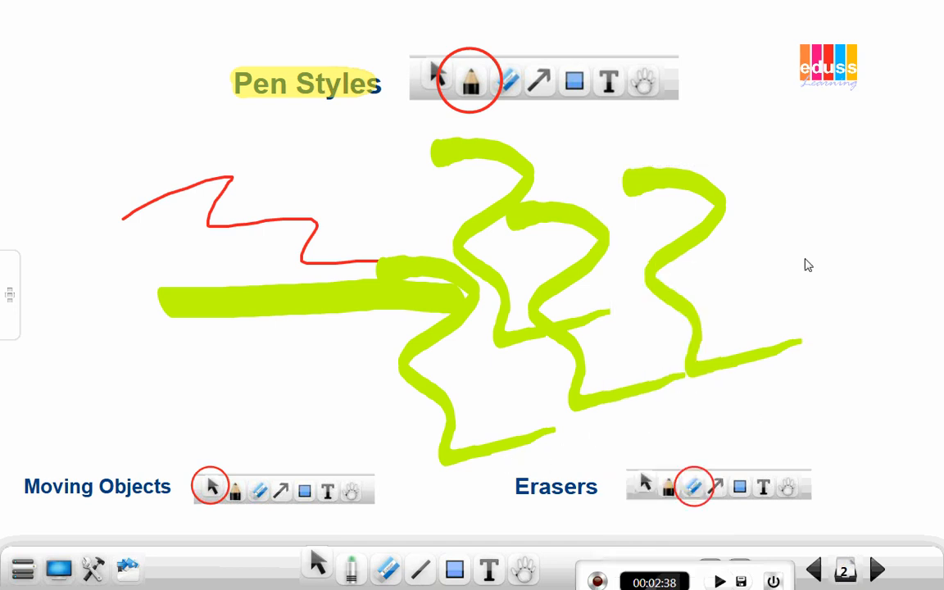
# Step: Move the combined pair of lime curves slightly right and down, and revoke their combination
pyautogui.click(525, 189)
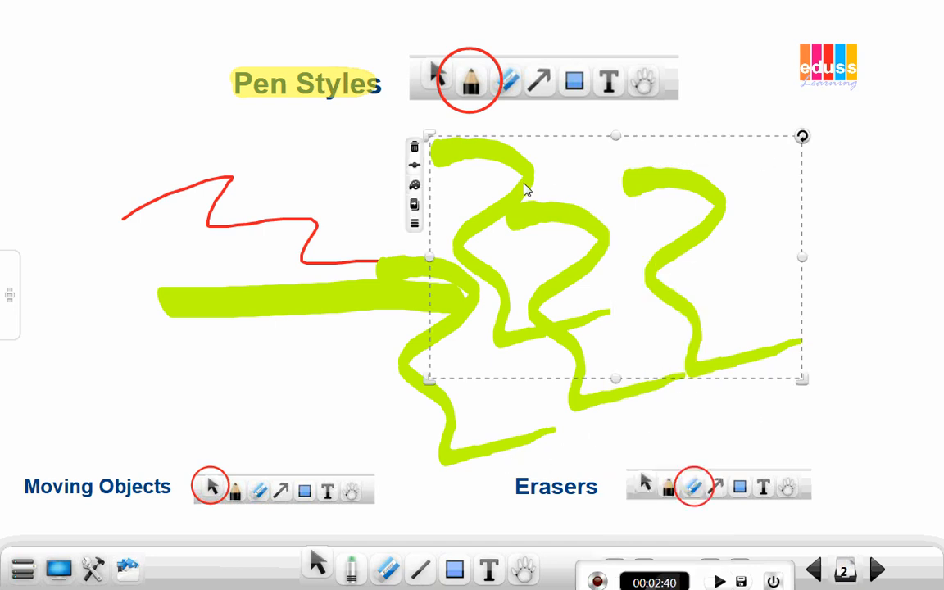
pyautogui.moveTo(525, 190)
pyautogui.mouseDown()
pyautogui.moveTo(576, 194)
pyautogui.moveTo(611, 172)
pyautogui.moveTo(533, 204)
pyautogui.moveTo(550, 198)
pyautogui.mouseUp()
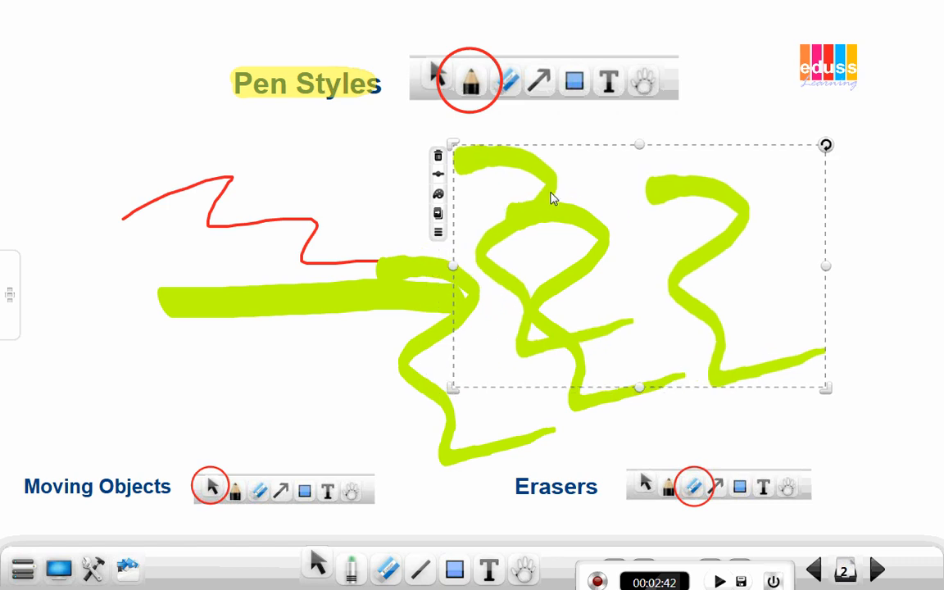
pyautogui.click(438, 233)
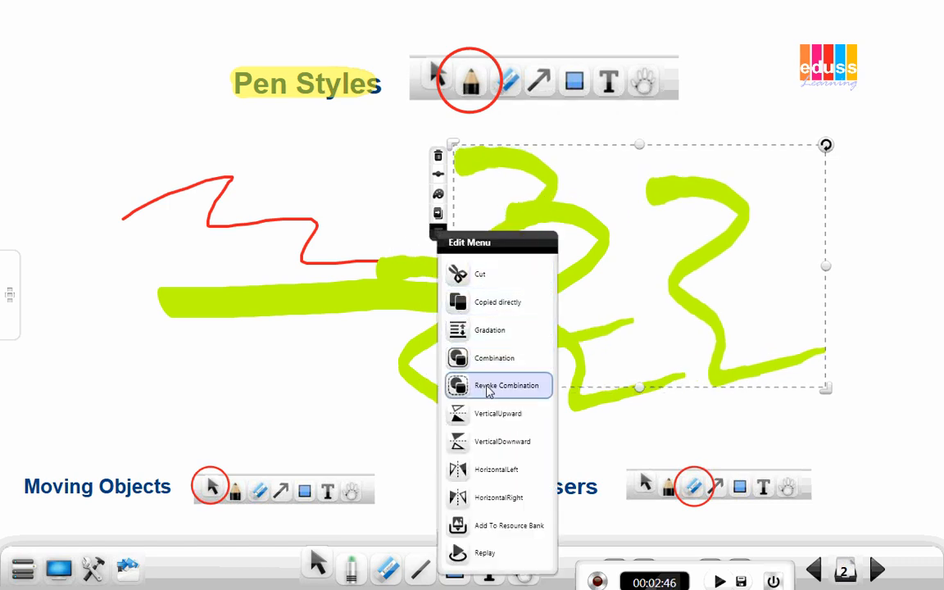
pyautogui.click(589, 437)
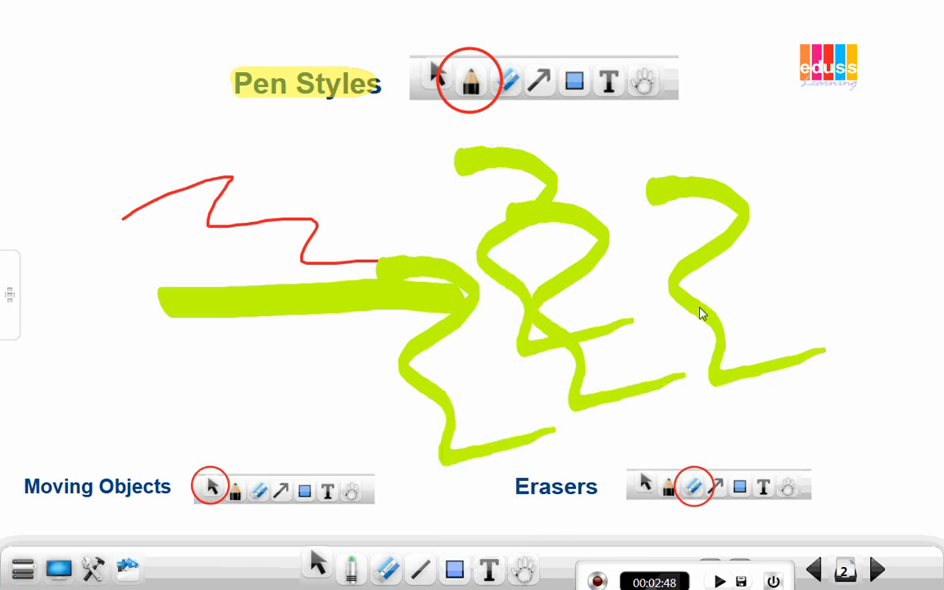
# Step: Move the rightmost lime curve up and right, and add mirrored copies of it with VerticalUpward and HorizontalLeft
pyautogui.moveTo(699, 311)
pyautogui.mouseDown()
pyautogui.moveTo(796, 270)
pyautogui.moveTo(709, 312)
pyautogui.moveTo(808, 280)
pyautogui.moveTo(783, 267)
pyautogui.mouseUp()
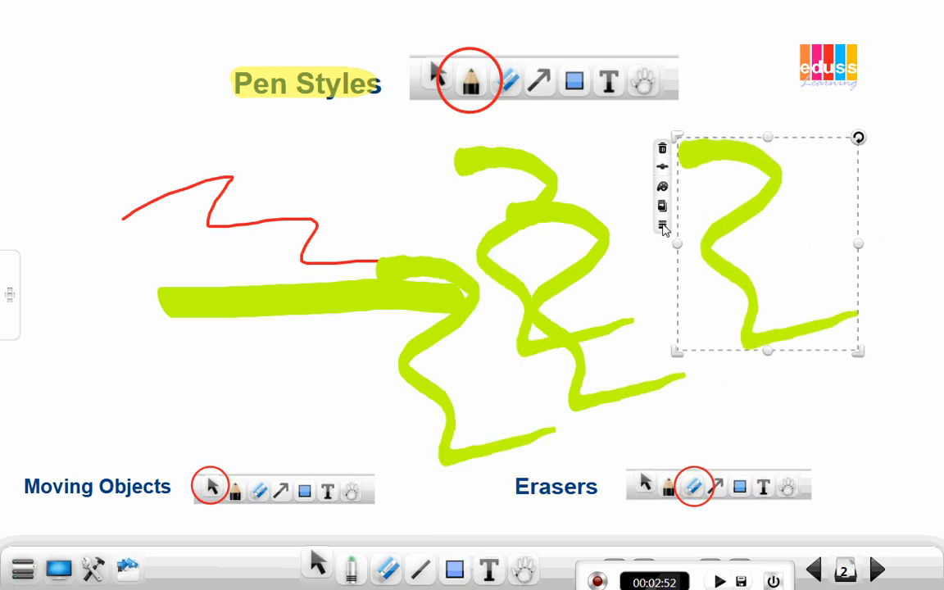
pyautogui.click(663, 226)
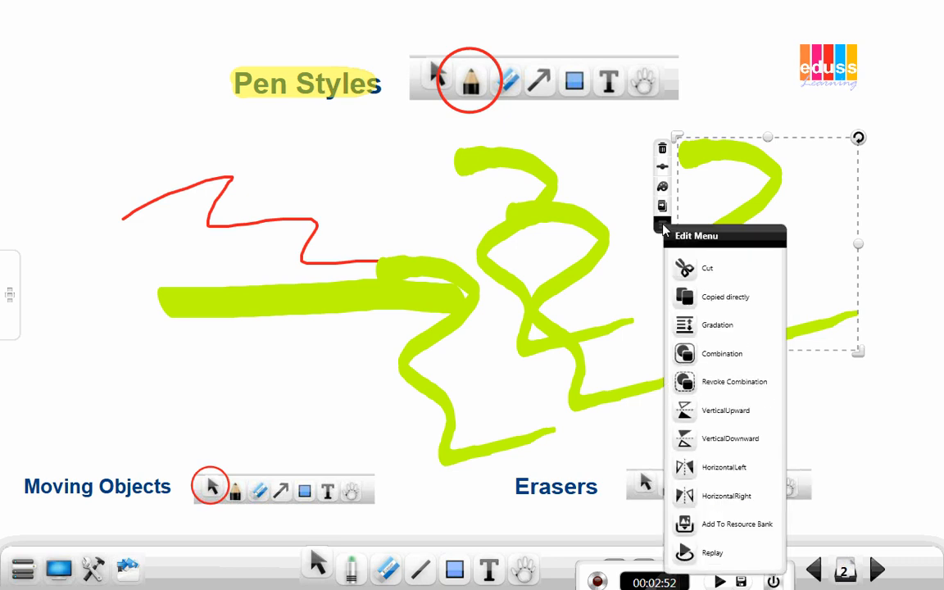
pyautogui.click(717, 418)
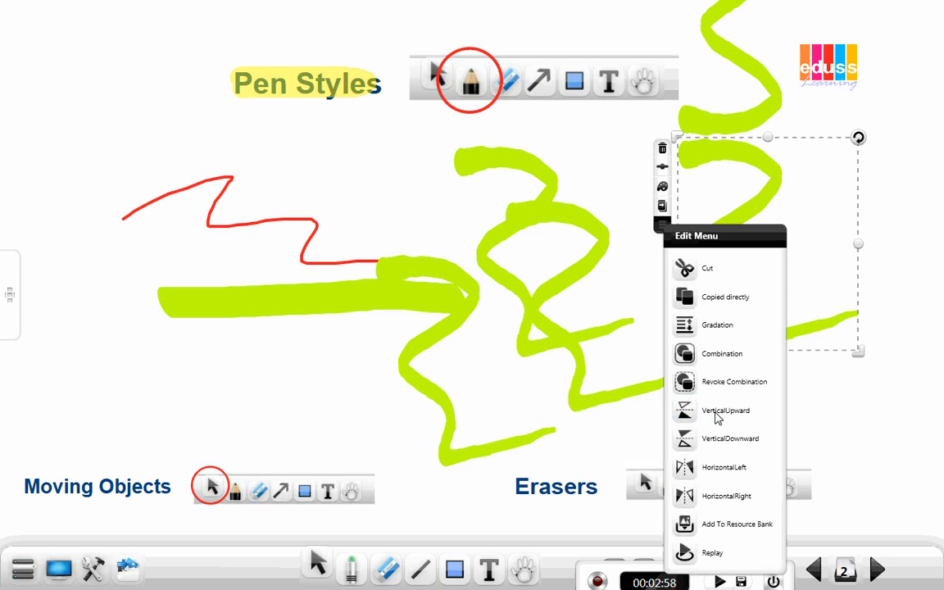
pyautogui.click(721, 473)
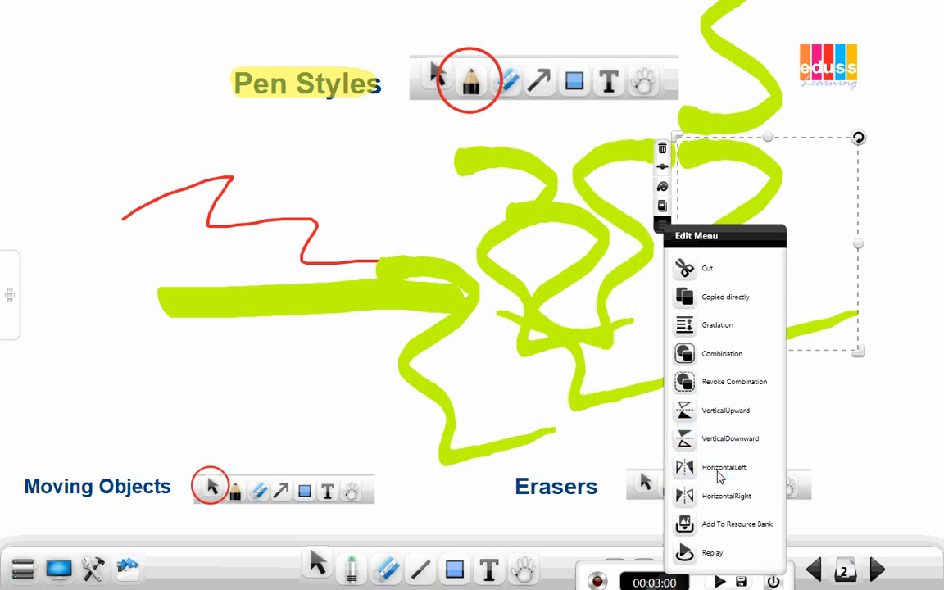
# Step: Replay how the selected lime curve was drawn and return to the page
pyautogui.click(712, 554)
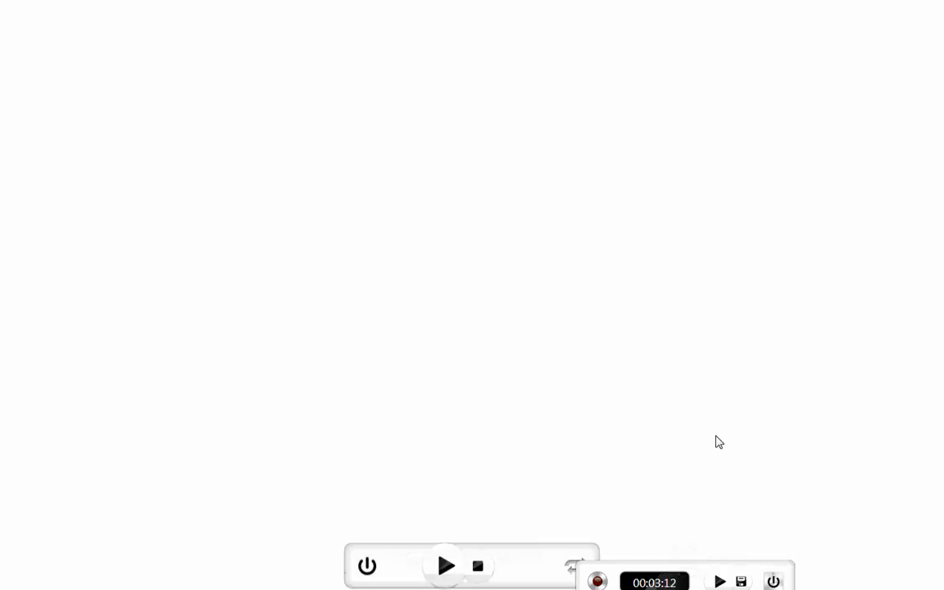
pyautogui.click(446, 567)
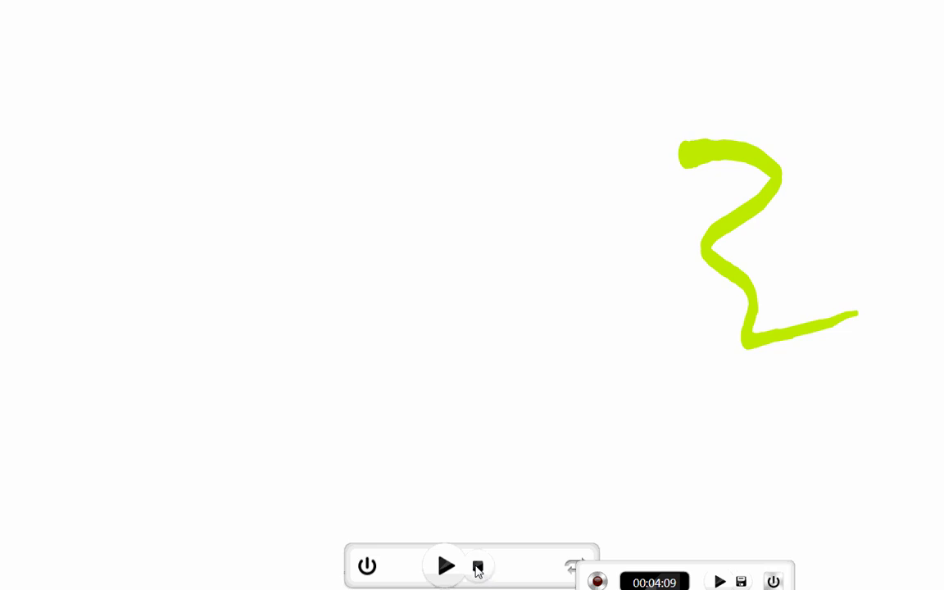
pyautogui.click(367, 567)
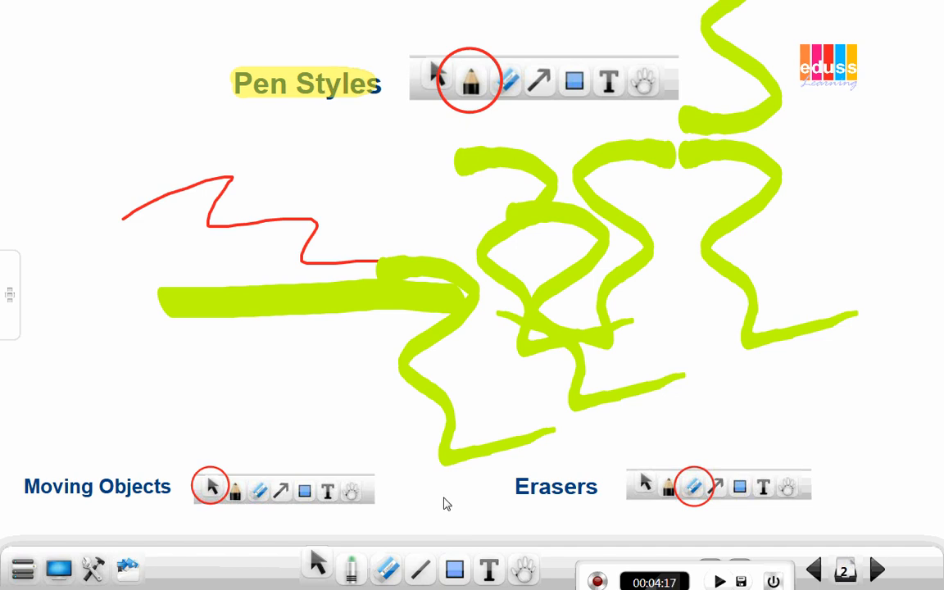
# Step: Erase the bottom part of the lowest lime curve with the standard Eraser
pyautogui.click(387, 571)
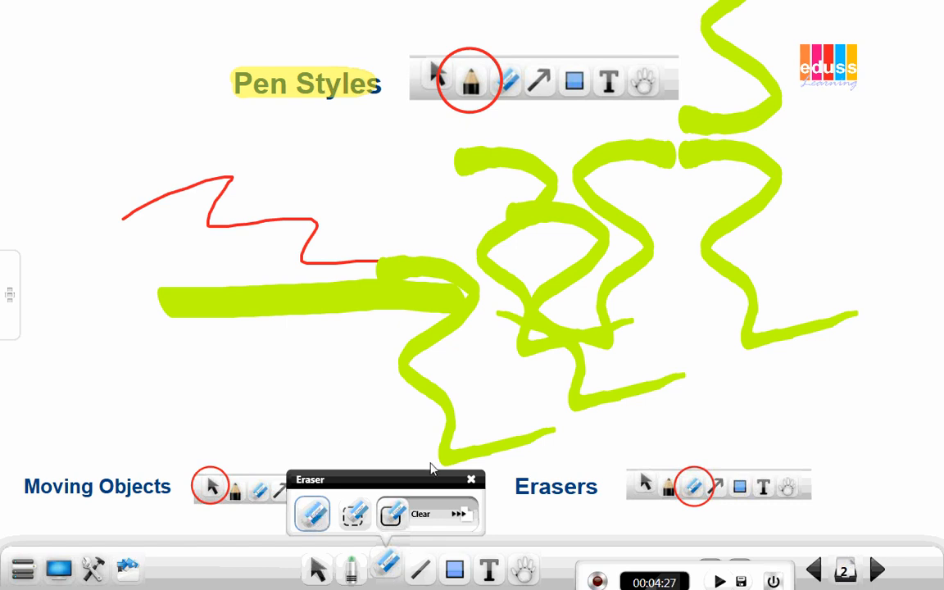
pyautogui.moveTo(527, 438)
pyautogui.mouseDown()
pyautogui.moveTo(543, 426)
pyautogui.moveTo(462, 452)
pyautogui.mouseUp()
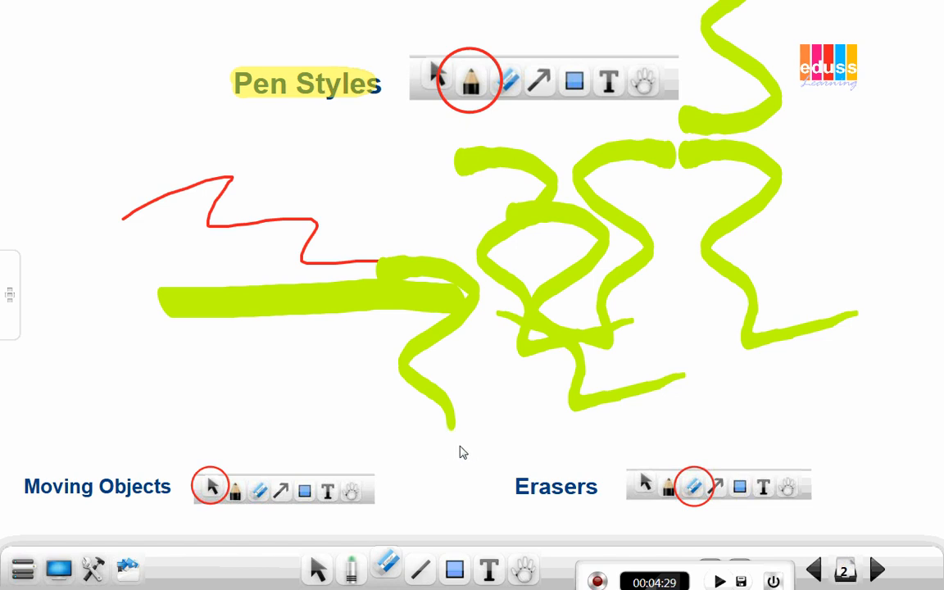
# Step: Remove the Moving Objects toolbar picture and heading with Select Delete, and undo both deletions
pyautogui.click(389, 571)
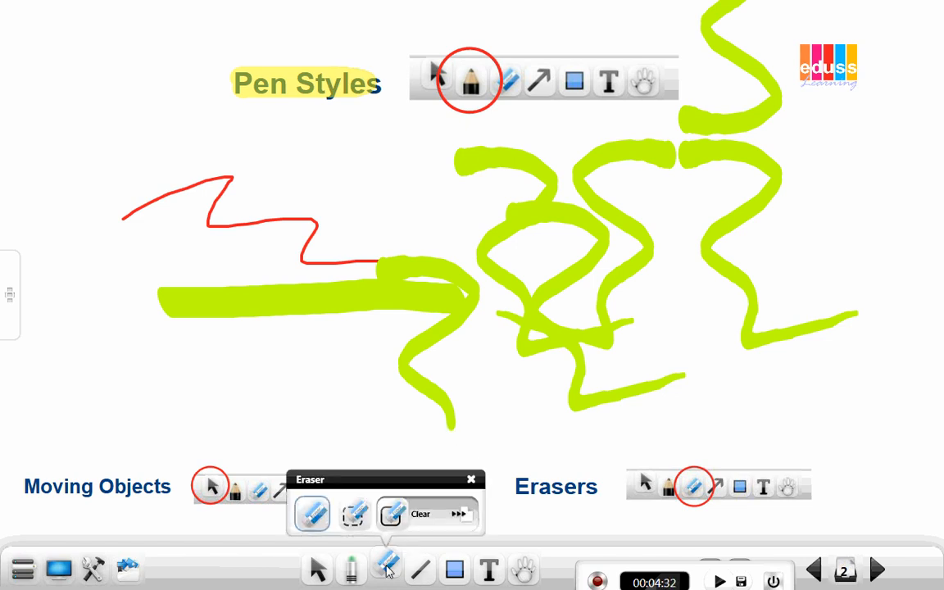
pyautogui.click(355, 514)
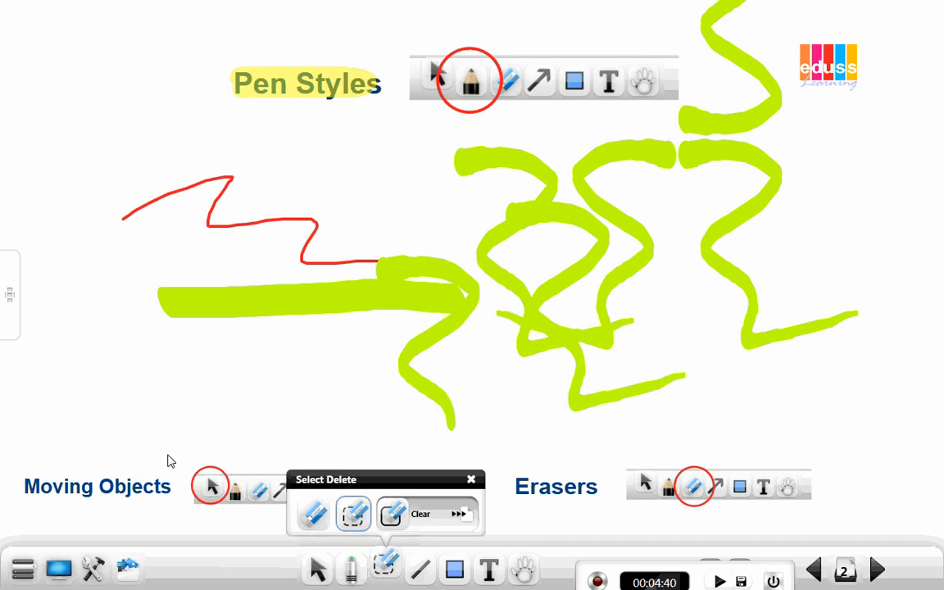
pyautogui.moveTo(39, 463)
pyautogui.mouseDown()
pyautogui.moveTo(41, 485)
pyautogui.moveTo(238, 497)
pyautogui.moveTo(255, 436)
pyautogui.moveTo(38, 463)
pyautogui.mouseUp()
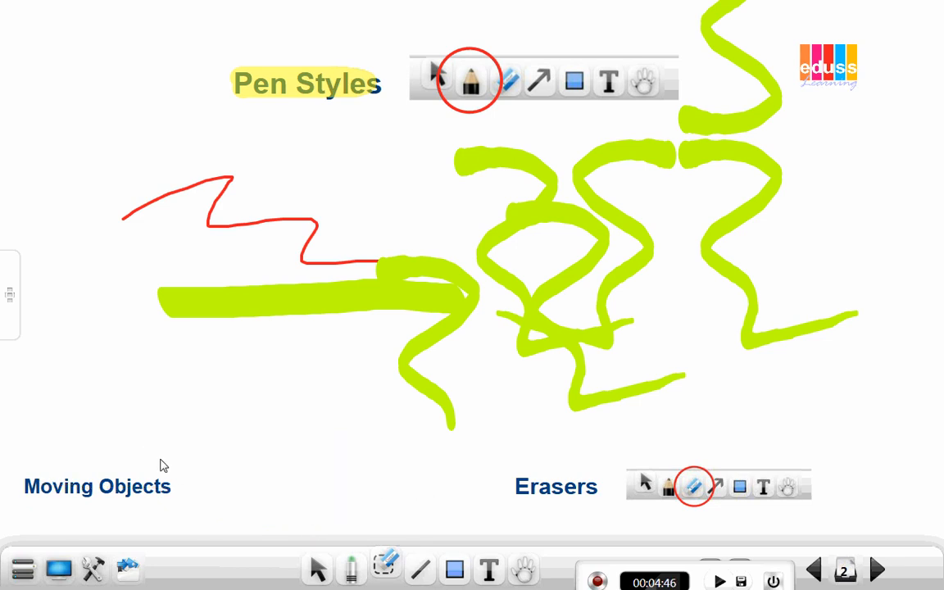
pyautogui.moveTo(156, 454)
pyautogui.mouseDown()
pyautogui.moveTo(27, 449)
pyautogui.moveTo(150, 489)
pyautogui.moveTo(124, 439)
pyautogui.moveTo(24, 506)
pyautogui.moveTo(102, 465)
pyautogui.mouseUp()
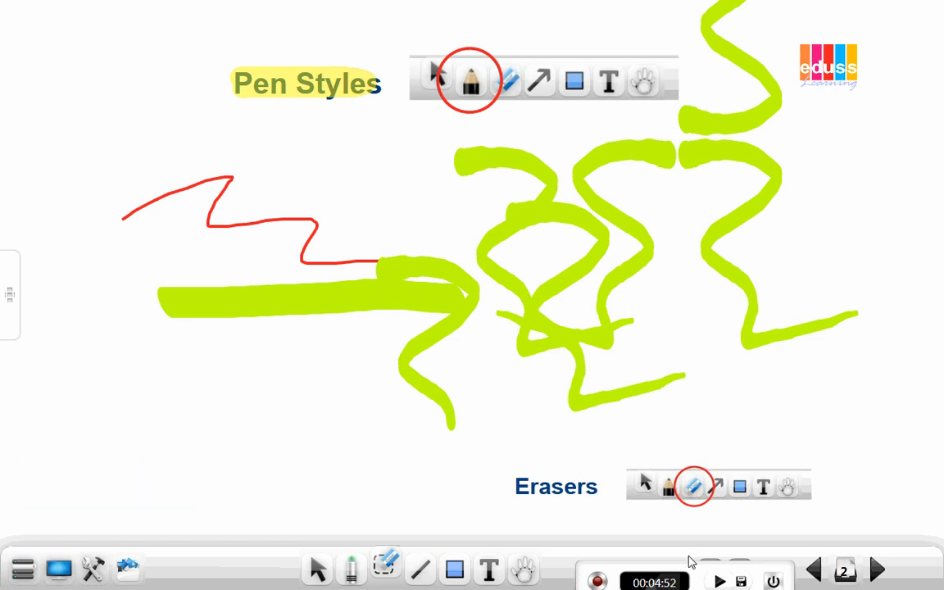
pyautogui.moveTo(696, 571); pyautogui.dragTo(621, 584)
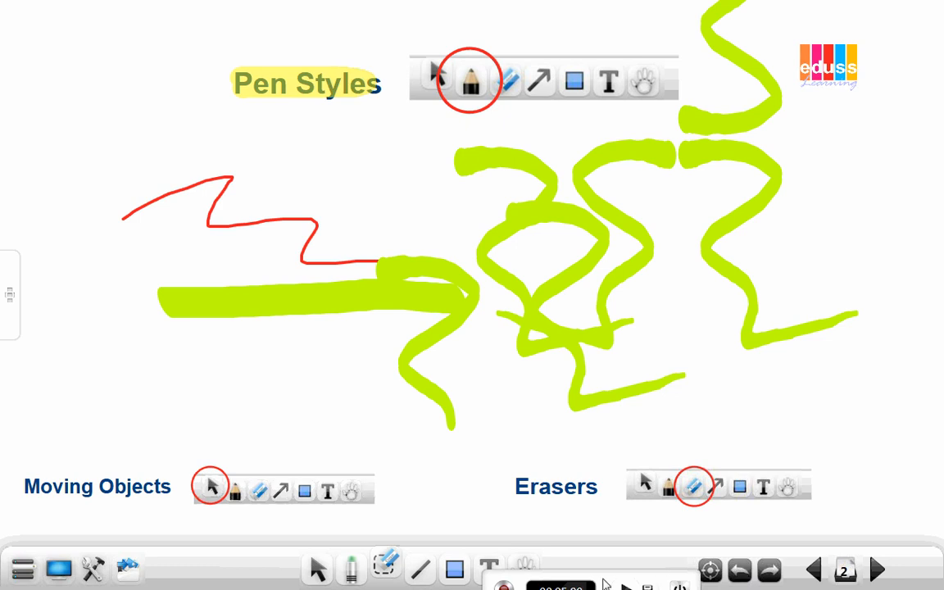
# Step: Clear everything from page 2 with the slide-to-clear eraser, undo the clearing and go to page 3
pyautogui.click(388, 565)
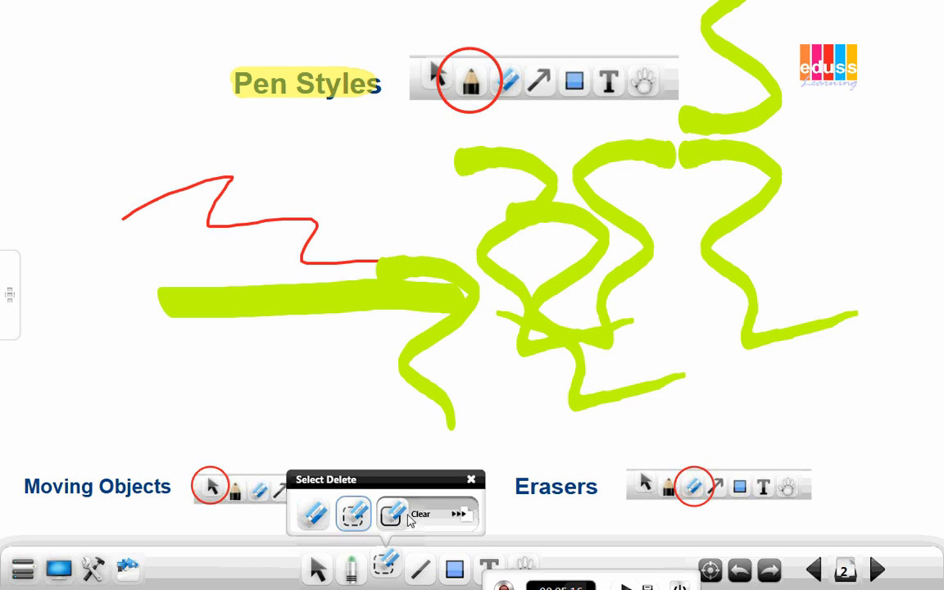
pyautogui.moveTo(394, 514); pyautogui.dragTo(483, 511)
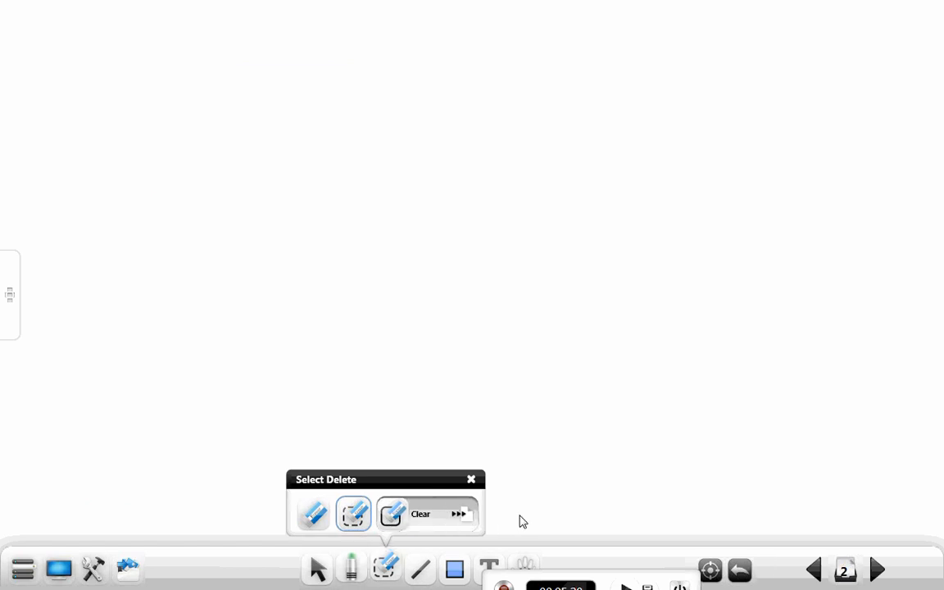
pyautogui.click(740, 571)
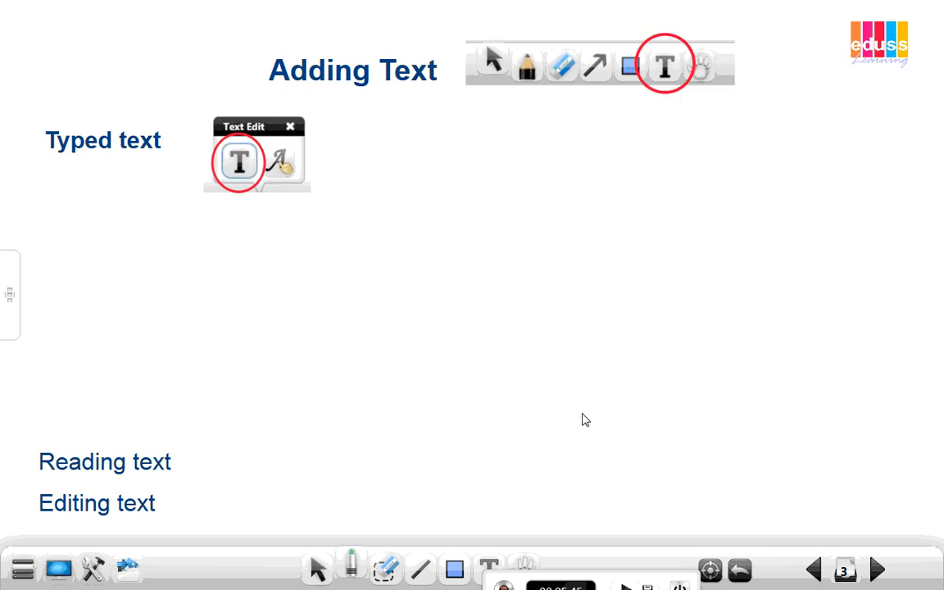
# Step: Choose the typed-text tool and start a text box in the blank middle area of the page
pyautogui.moveTo(541, 577); pyautogui.dragTo(660, 576)
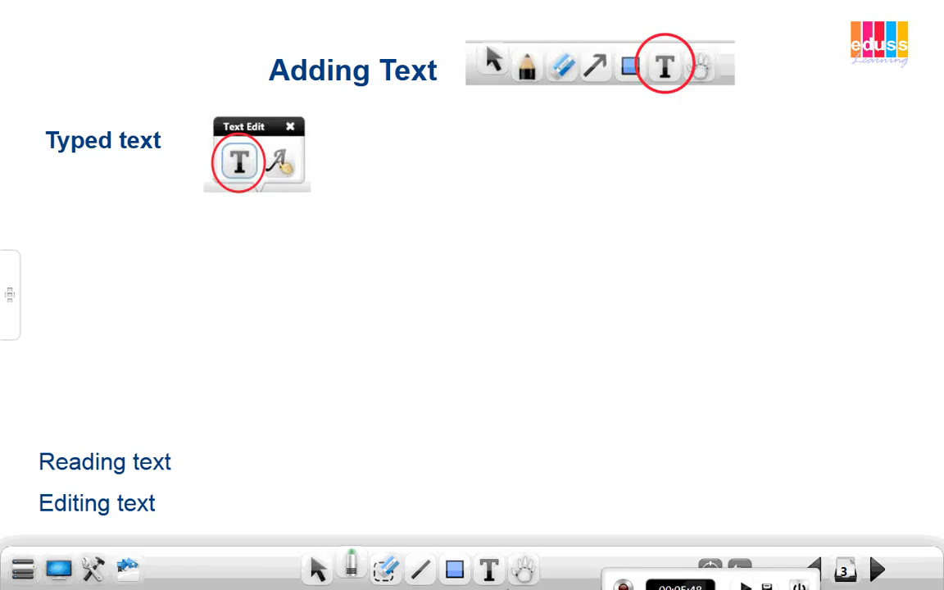
pyautogui.click(489, 566)
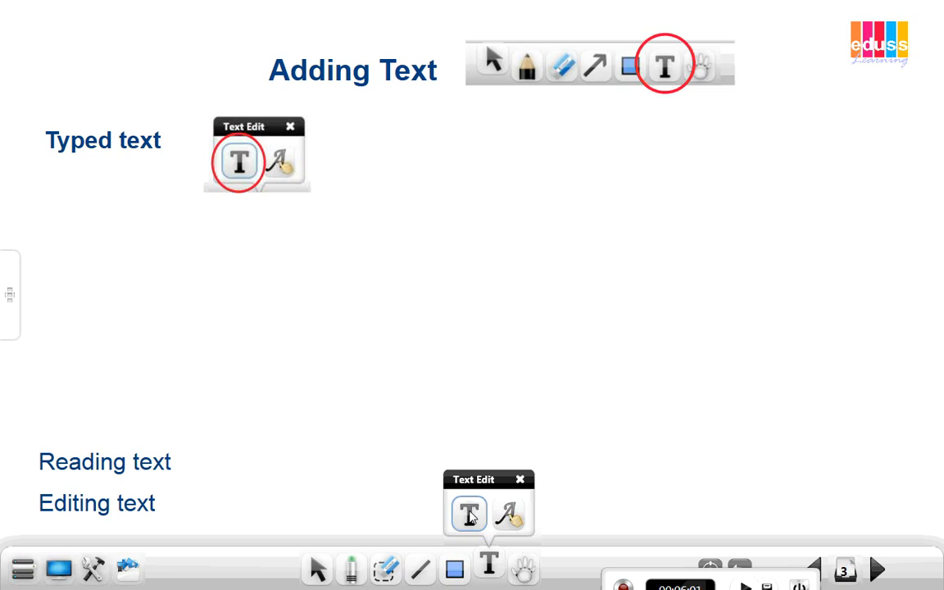
pyautogui.click(519, 479)
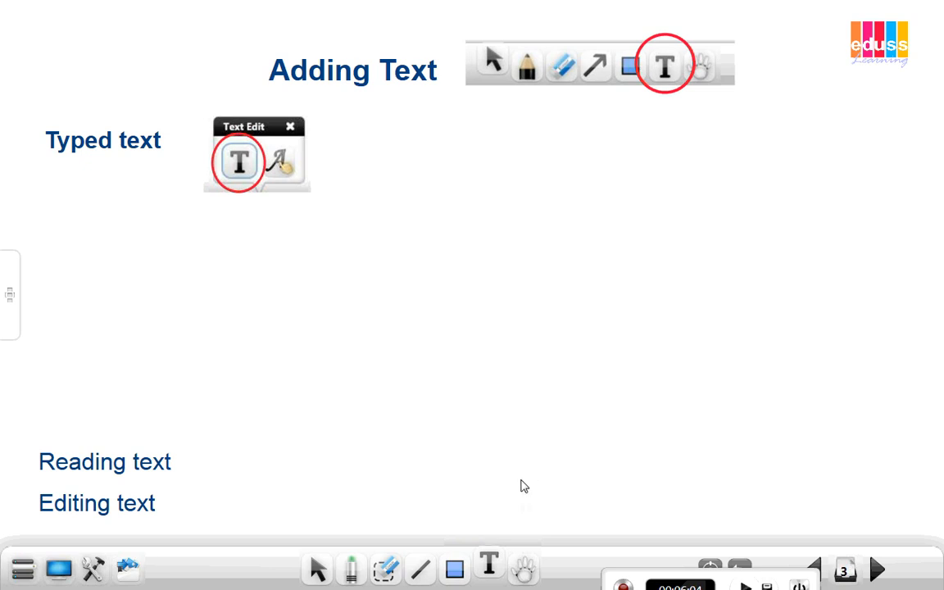
pyautogui.click(363, 259)
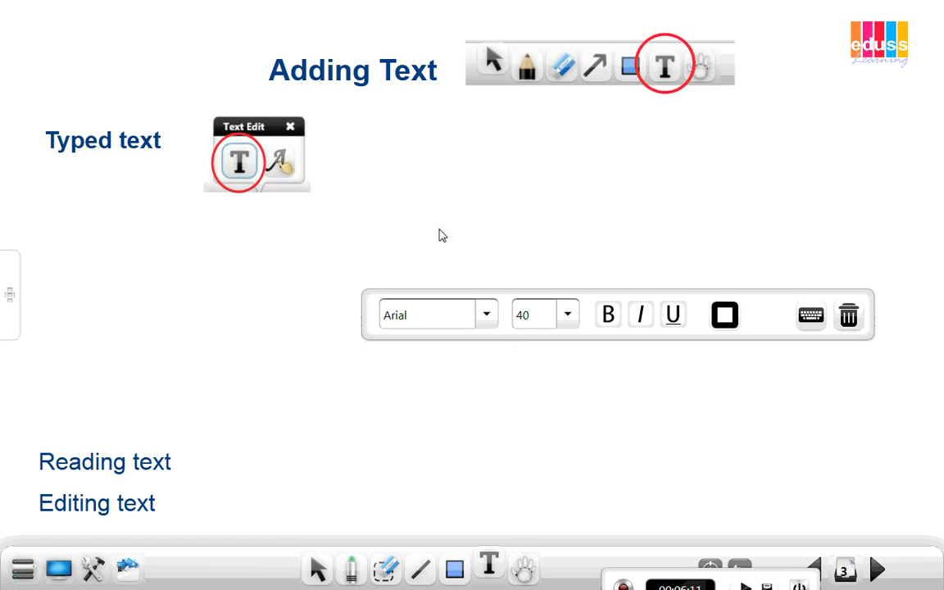
# Step: Turn on bold and set the text colour to bright blue for the new text box
pyautogui.click(609, 320)
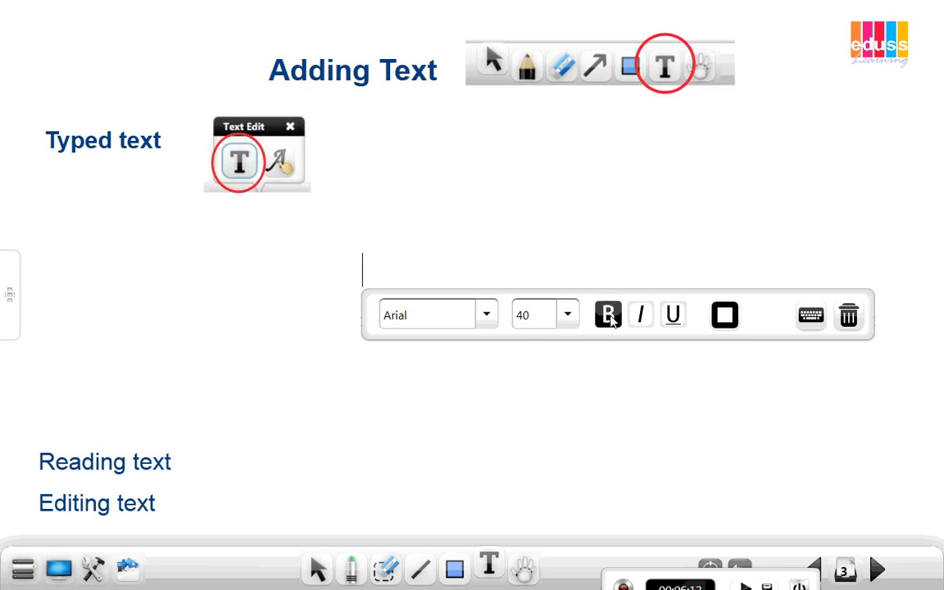
pyautogui.click(726, 321)
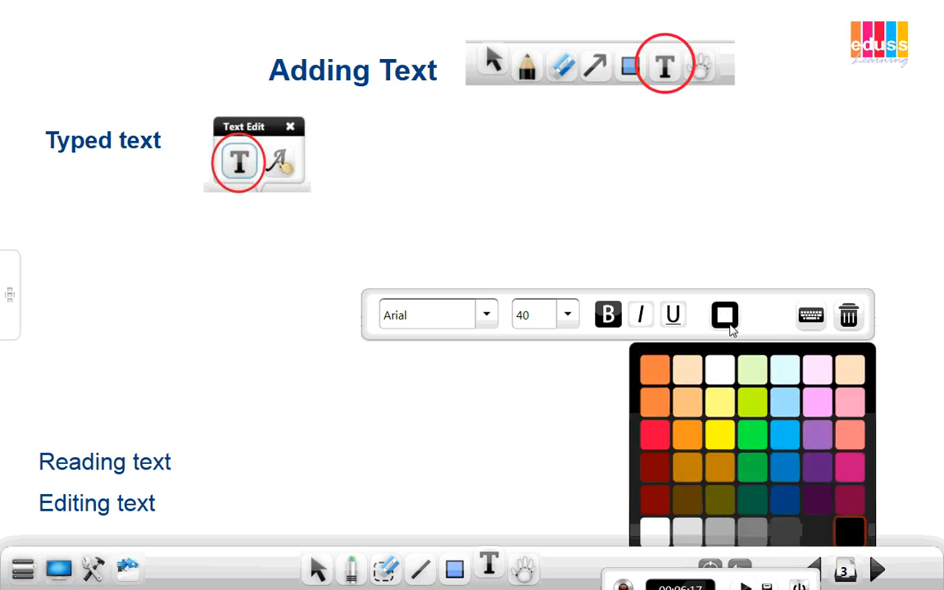
pyautogui.click(793, 444)
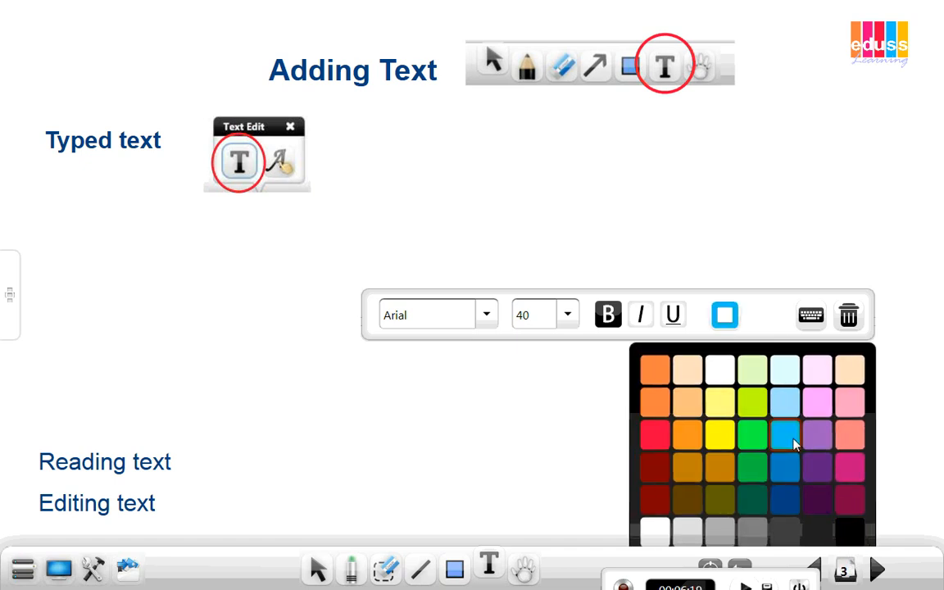
# Step: Show the on-screen keyboard, move it slightly right and up, and close it
pyautogui.click(811, 317)
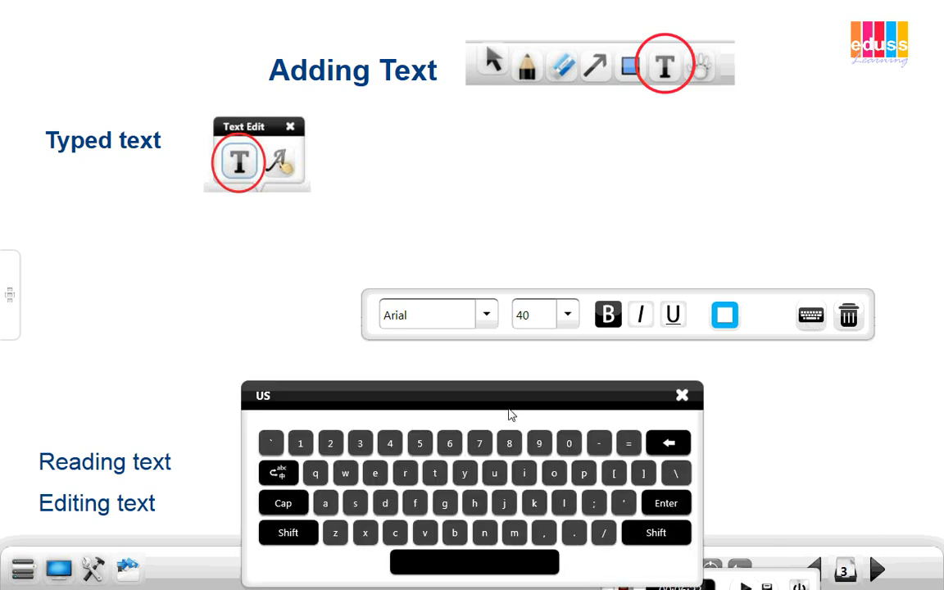
pyautogui.moveTo(508, 399); pyautogui.dragTo(575, 385)
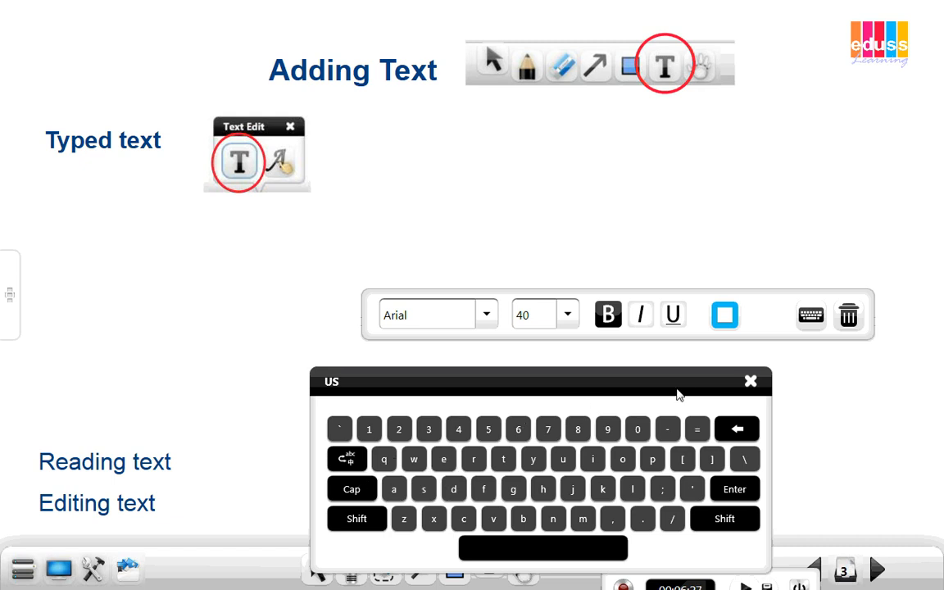
pyautogui.click(750, 382)
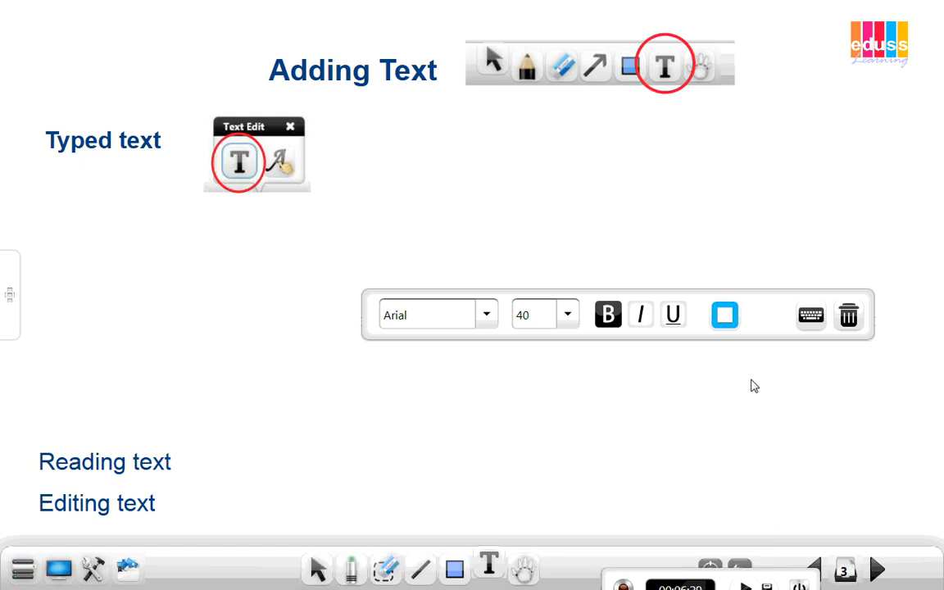
# Step: Turn off bold, enter "hello" in the text box and finish editing it
pyautogui.click(610, 318)
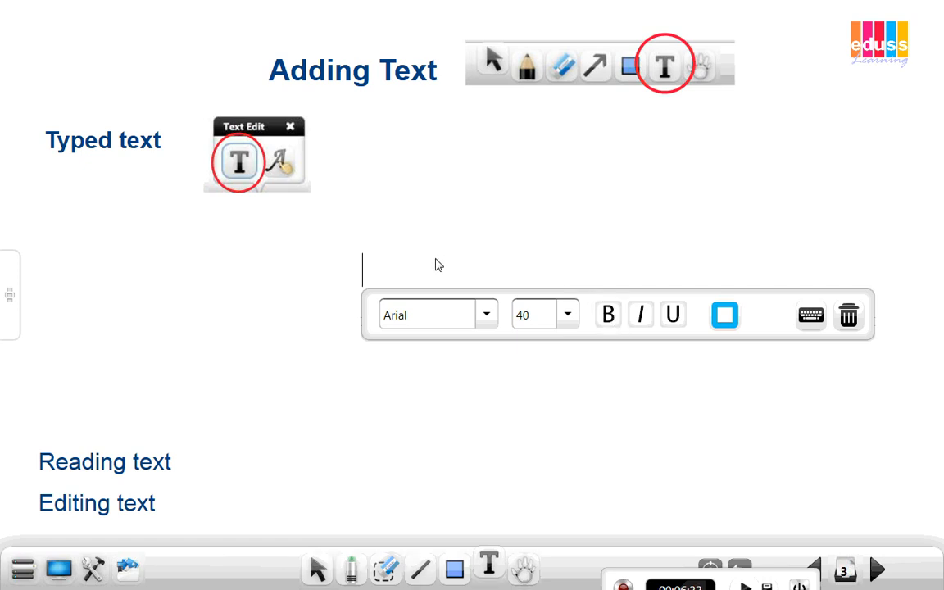
pyautogui.write('h')
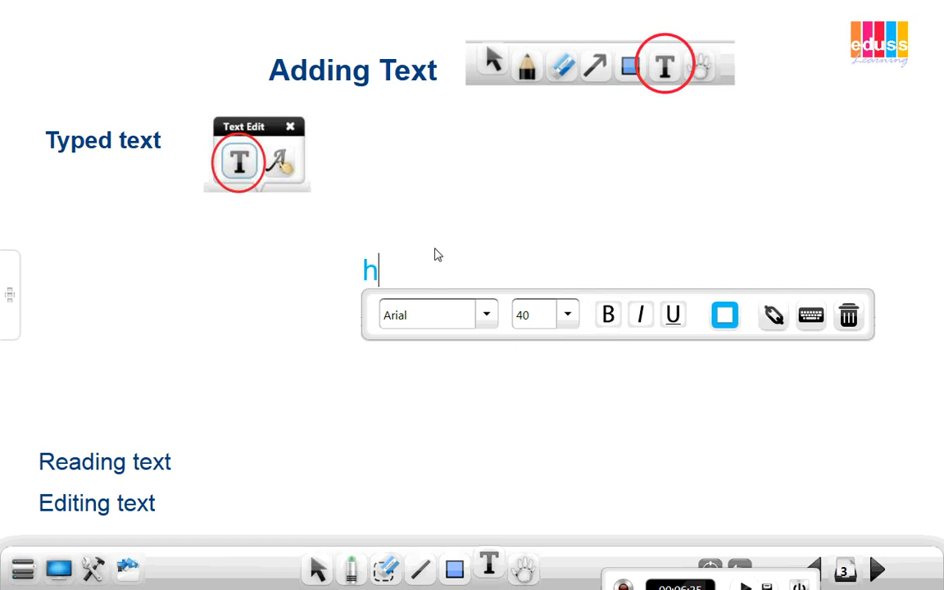
pyautogui.write('ello')
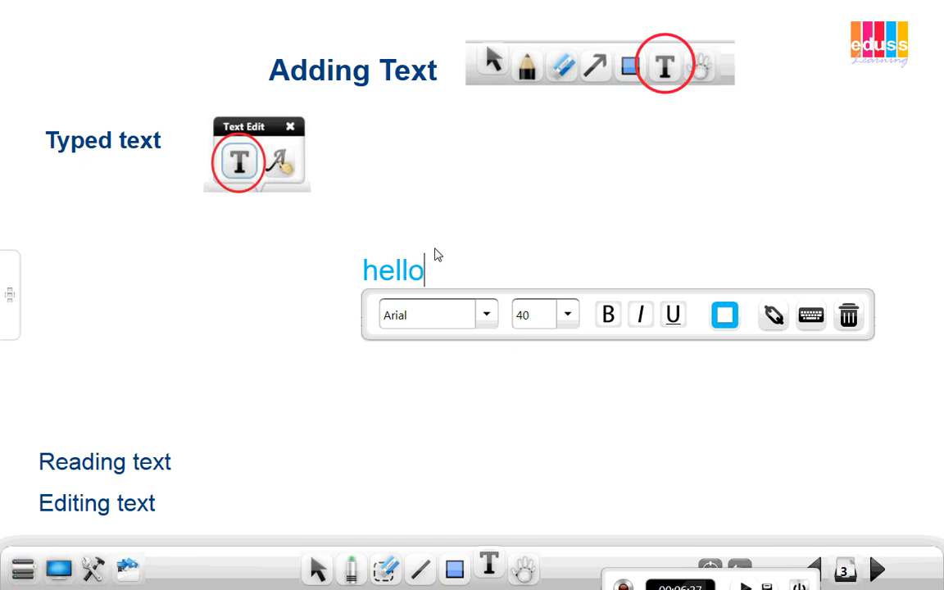
pyautogui.click(318, 568)
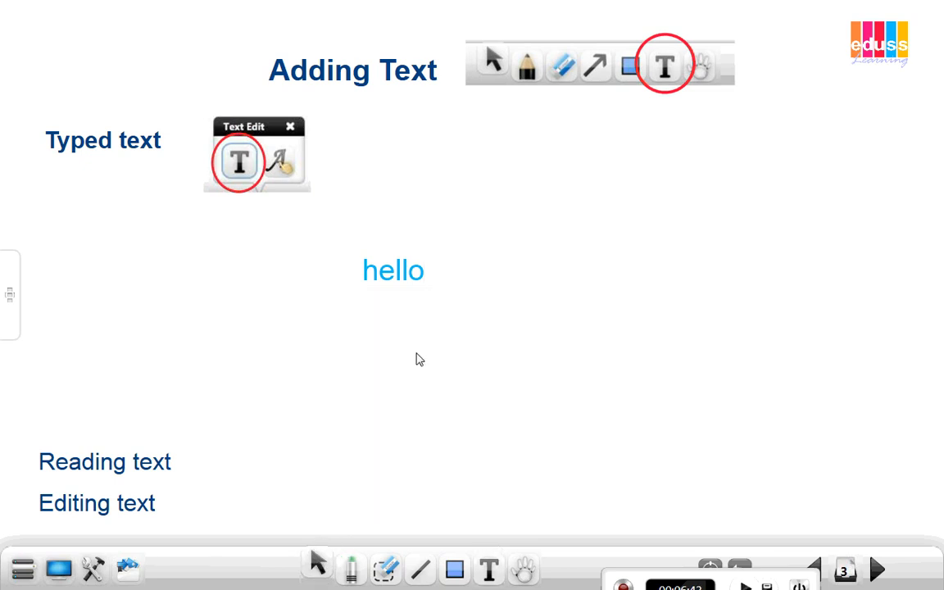
# Step: Enlarge the blue "hello" text to roughly double its size and rotate it slightly counter-clockwise
pyautogui.click(401, 280)
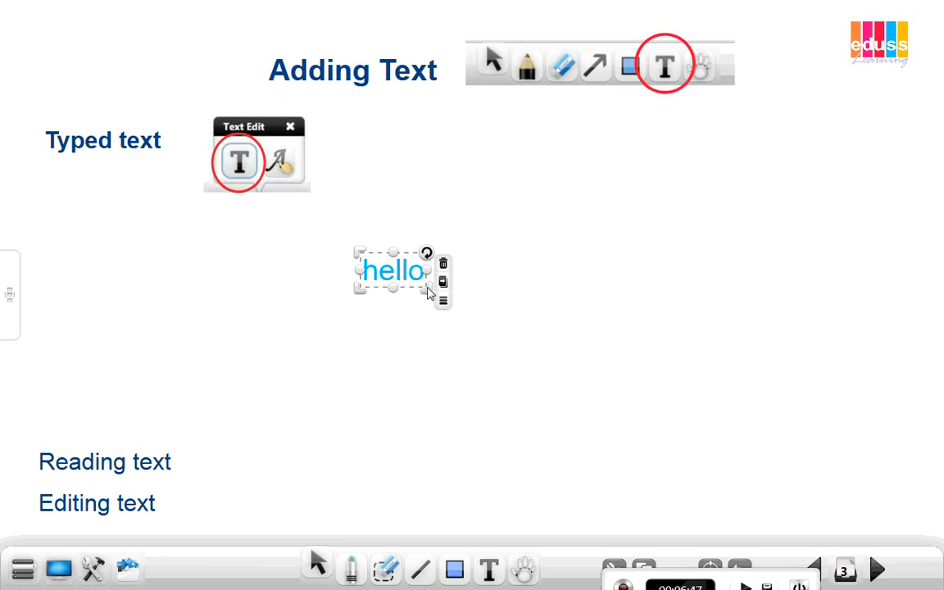
pyautogui.moveTo(428, 292); pyautogui.dragTo(490, 293)
pyautogui.moveTo(487, 253)
pyautogui.mouseDown()
pyautogui.moveTo(531, 352)
pyautogui.moveTo(335, 291)
pyautogui.moveTo(492, 237)
pyautogui.mouseUp()
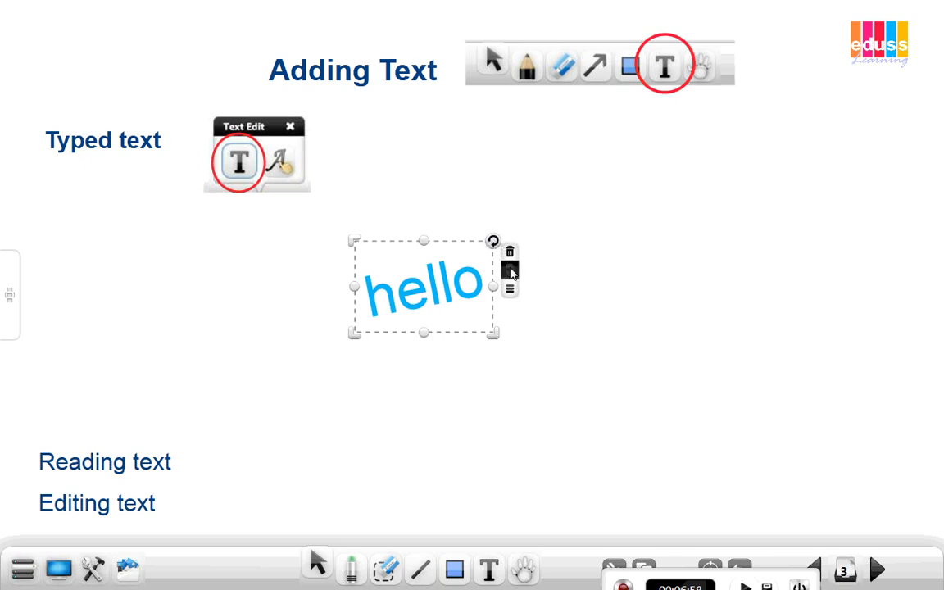
# Step: Clone the rotated "hello" text three times, placing the copies to its right, lower right and just below right
pyautogui.moveTo(510, 273); pyautogui.dragTo(687, 272)
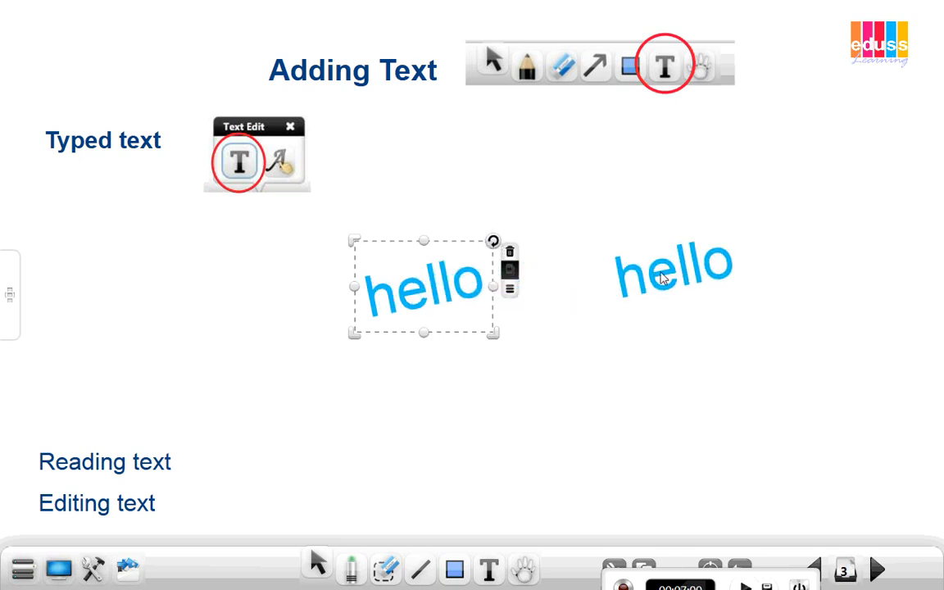
pyautogui.moveTo(414, 297); pyautogui.dragTo(697, 385)
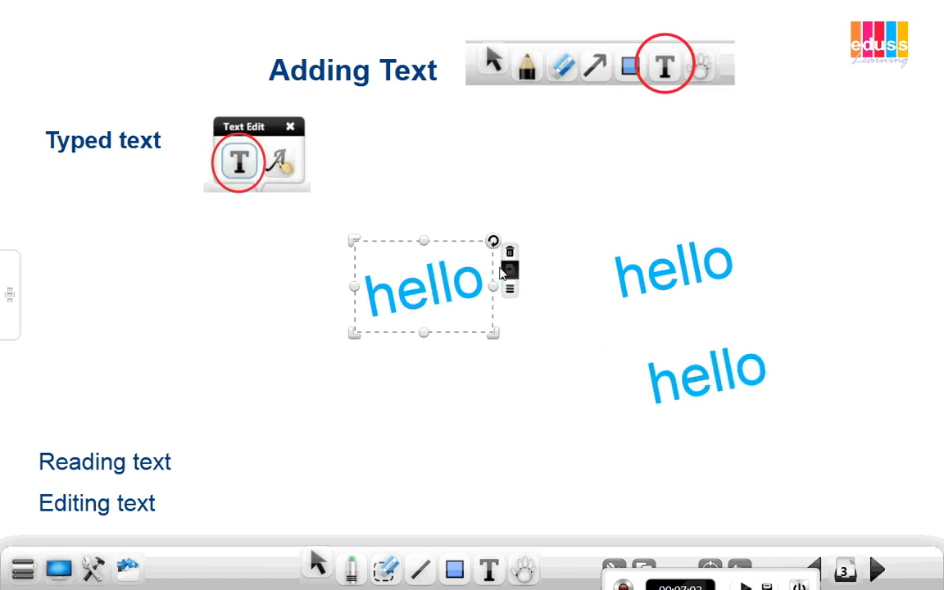
pyautogui.moveTo(414, 297); pyautogui.dragTo(571, 375)
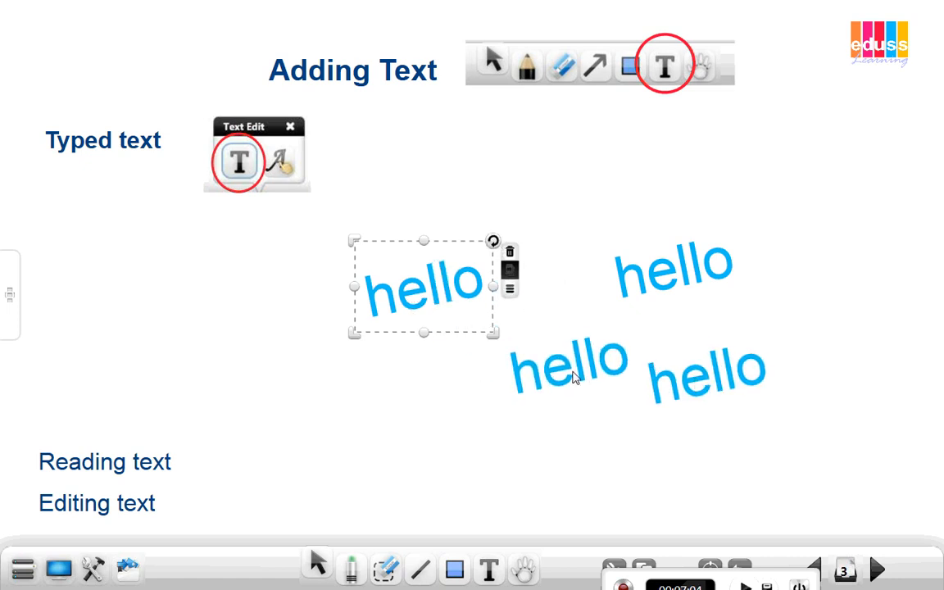
# Step: Edit the original rotated text to read "Hello" with a capital H and finish editing
pyautogui.click(510, 290)
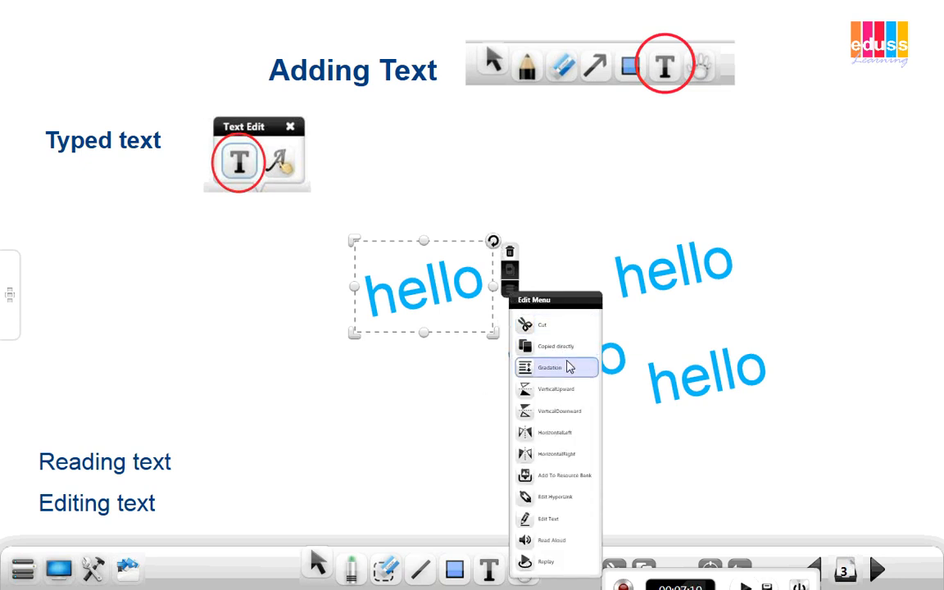
pyautogui.click(567, 520)
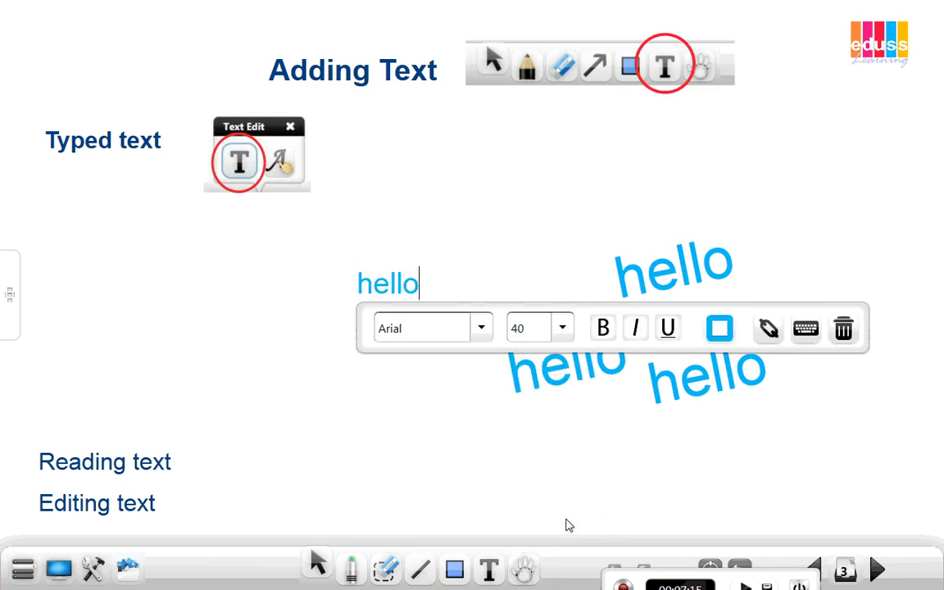
pyautogui.click(374, 285)
pyautogui.press('BackSpace')
pyautogui.write('H')
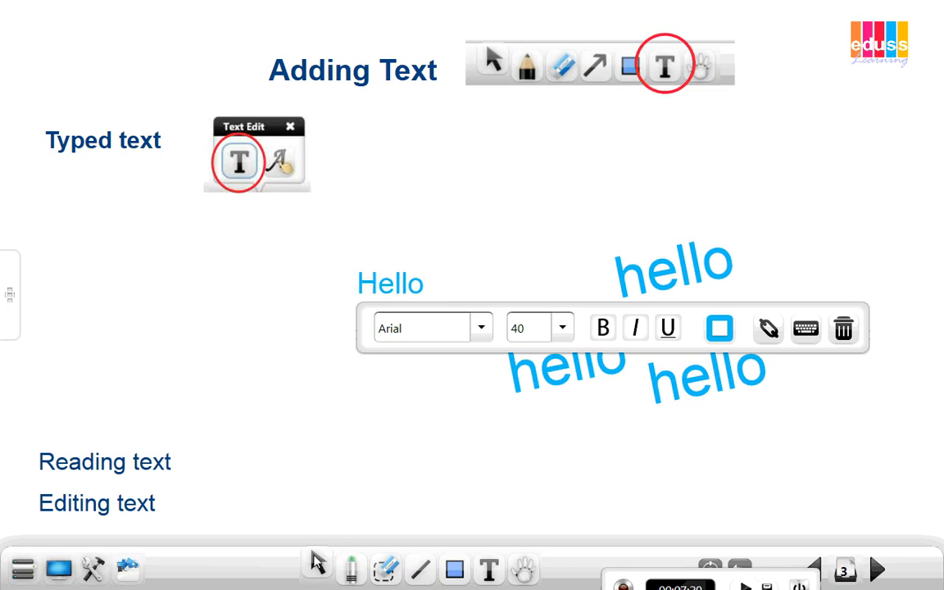
pyautogui.click(318, 555)
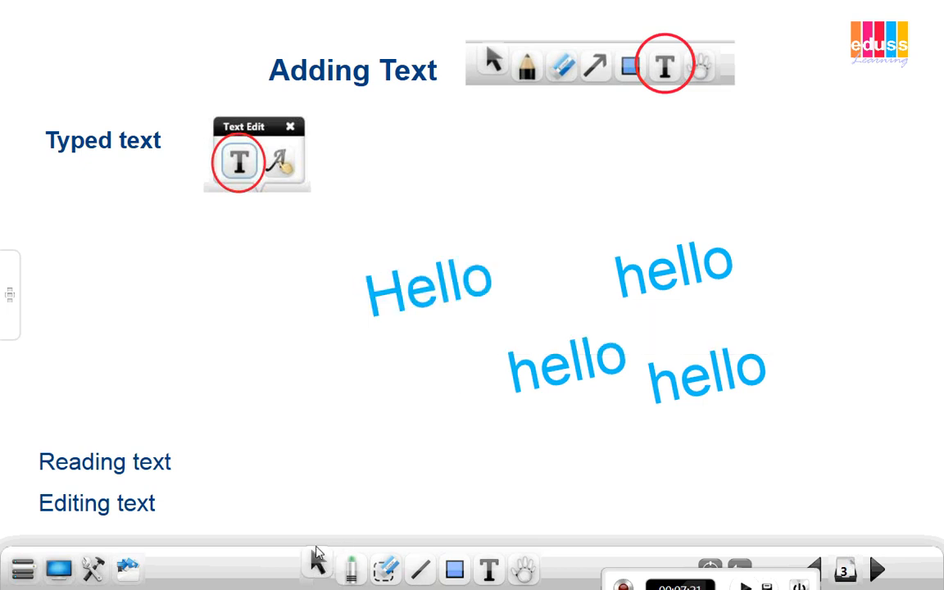
# Step: Have the capitalised "Hello" text read aloud, and deselect it
pyautogui.click(436, 304)
pyautogui.click(518, 288)
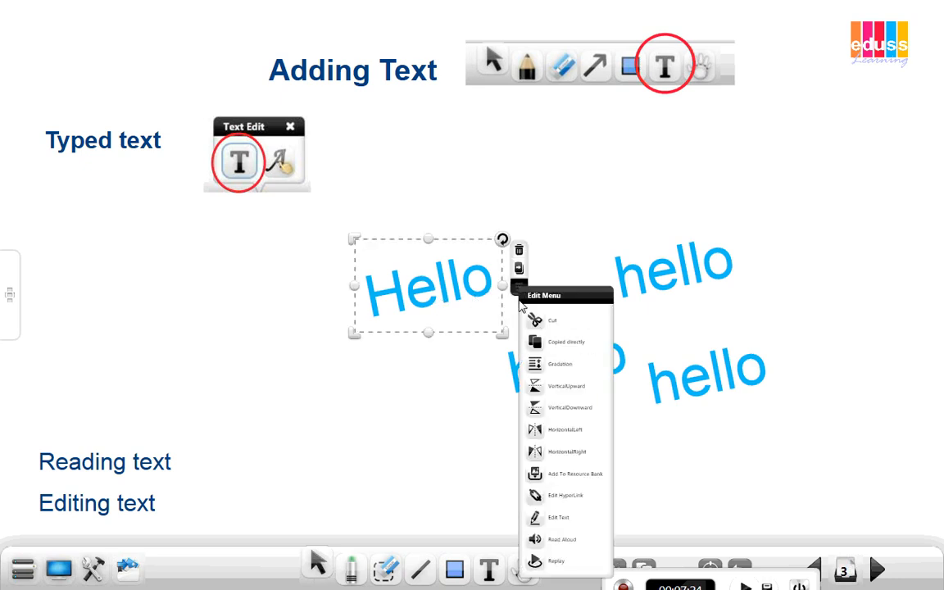
pyautogui.click(553, 540)
pyautogui.click(459, 473)
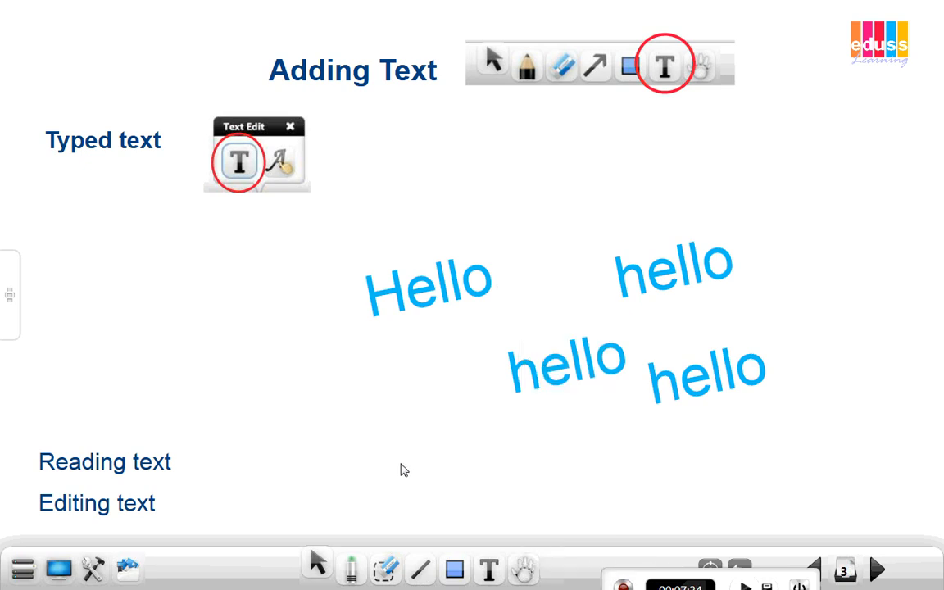
# Step: On the Handwriting Recognition page, handwrite "hello" across the blank area with the recognition tool and convert it to typed text
pyautogui.click(877, 571)
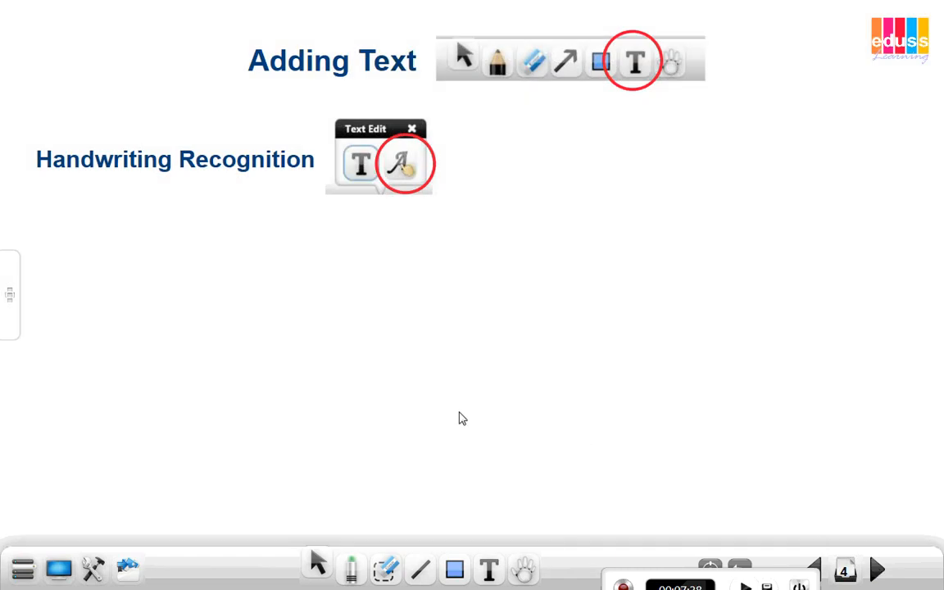
pyautogui.click(489, 573)
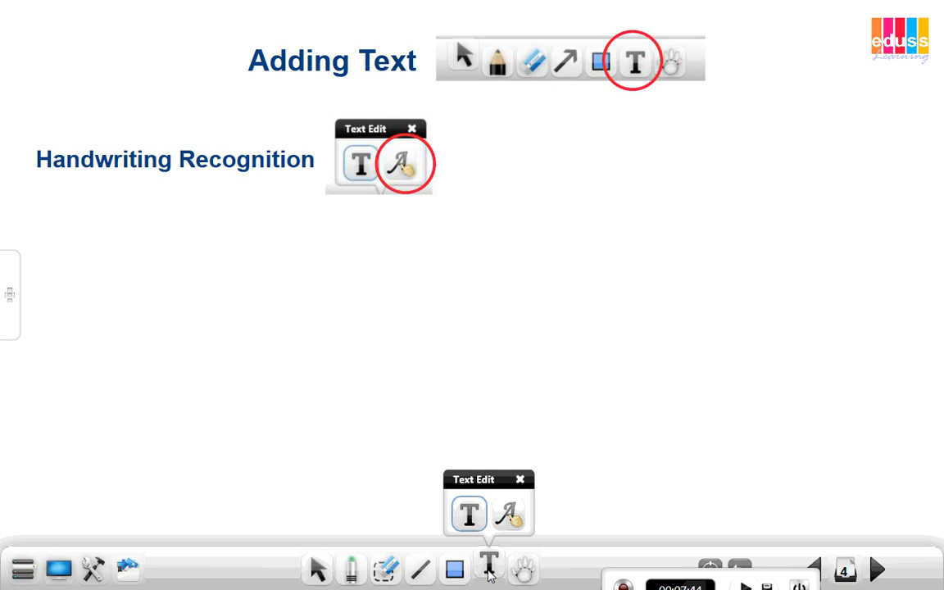
pyautogui.click(508, 515)
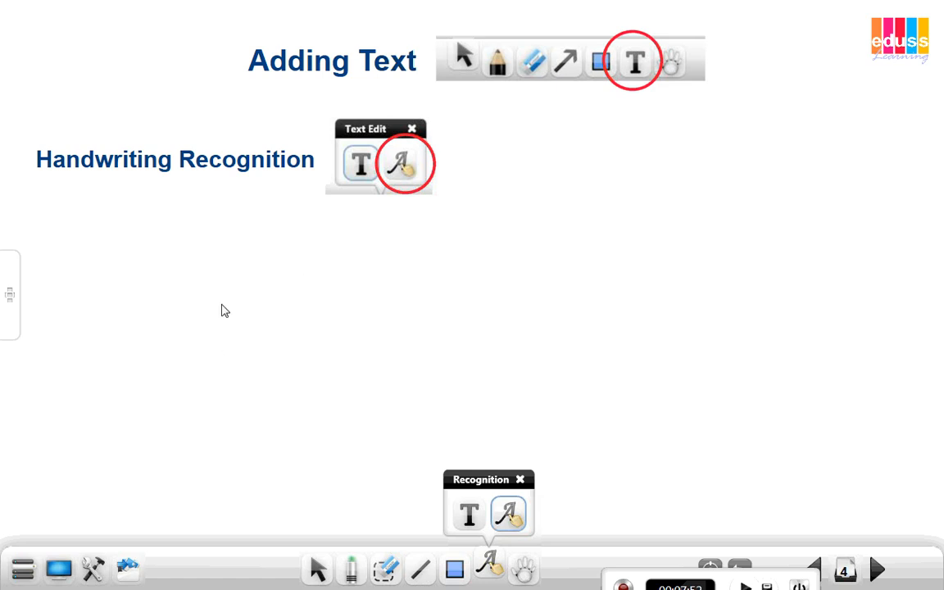
pyautogui.moveTo(185, 325)
pyautogui.mouseDown()
pyautogui.moveTo(263, 302)
pyautogui.moveTo(307, 342)
pyautogui.moveTo(413, 334)
pyautogui.moveTo(480, 250)
pyautogui.moveTo(522, 327)
pyautogui.moveTo(622, 267)
pyautogui.mouseUp()
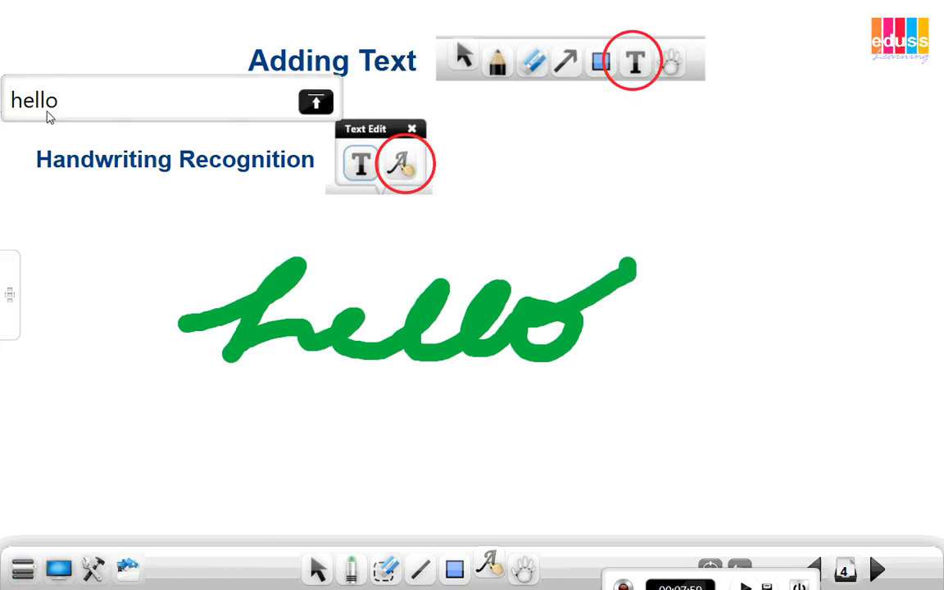
pyautogui.click(316, 103)
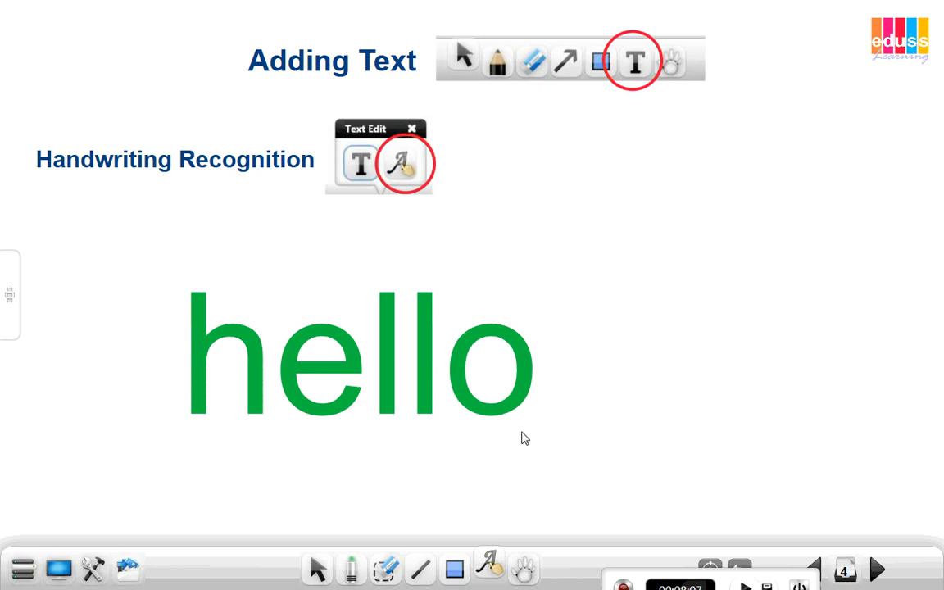
# Step: Show the edit options for the converted green "hello" text, dismiss them and go to the next page
pyautogui.click(316, 565)
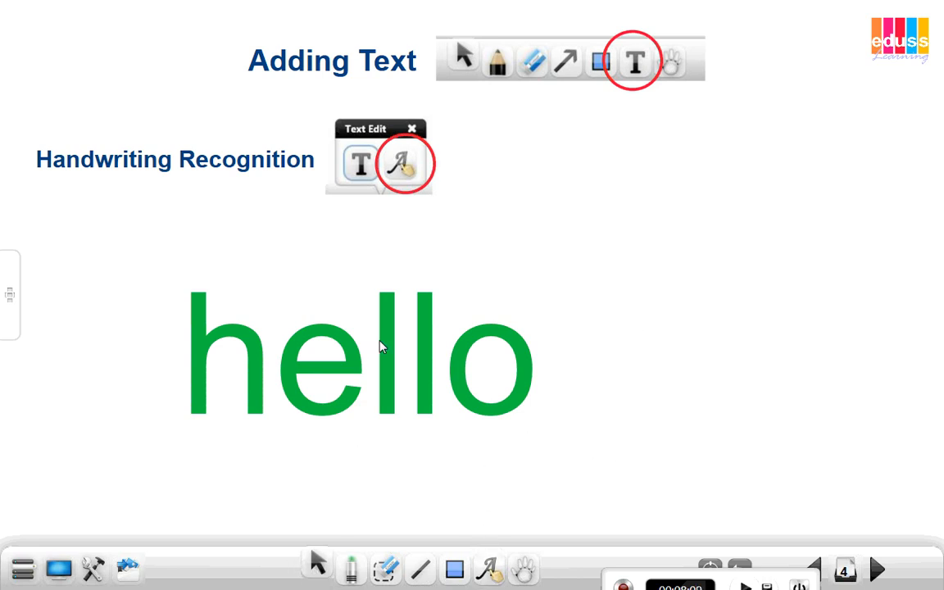
pyautogui.click(380, 344)
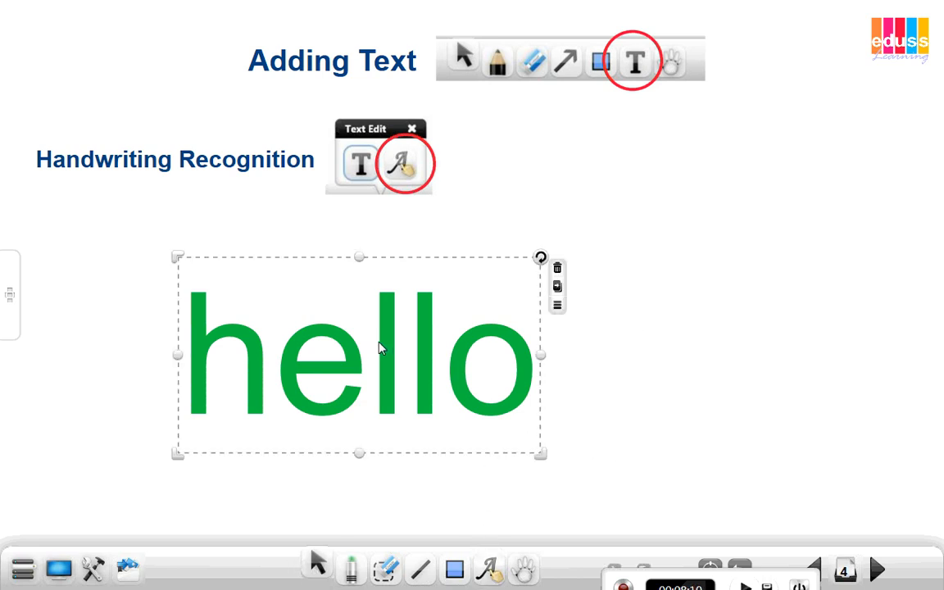
pyautogui.click(557, 306)
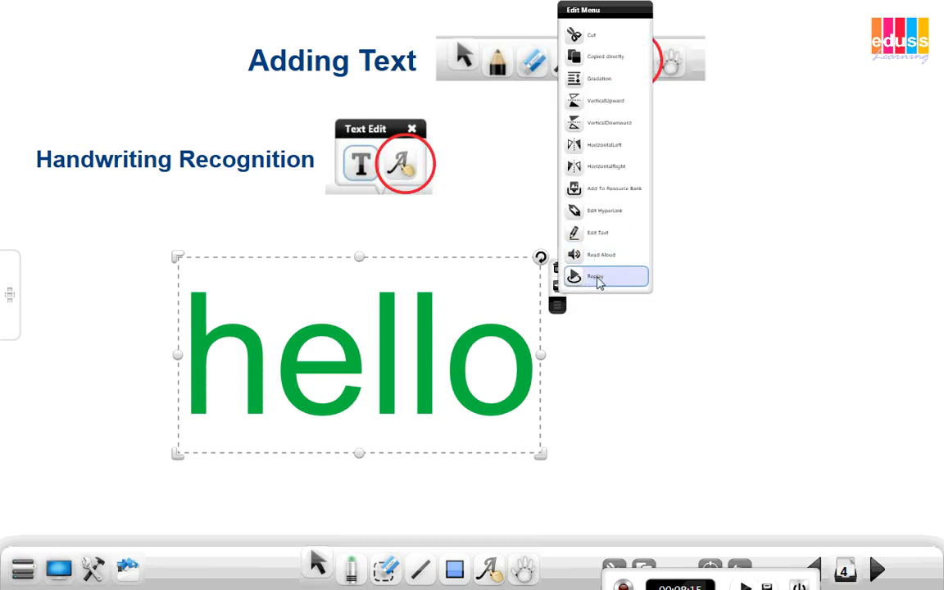
pyautogui.click(623, 392)
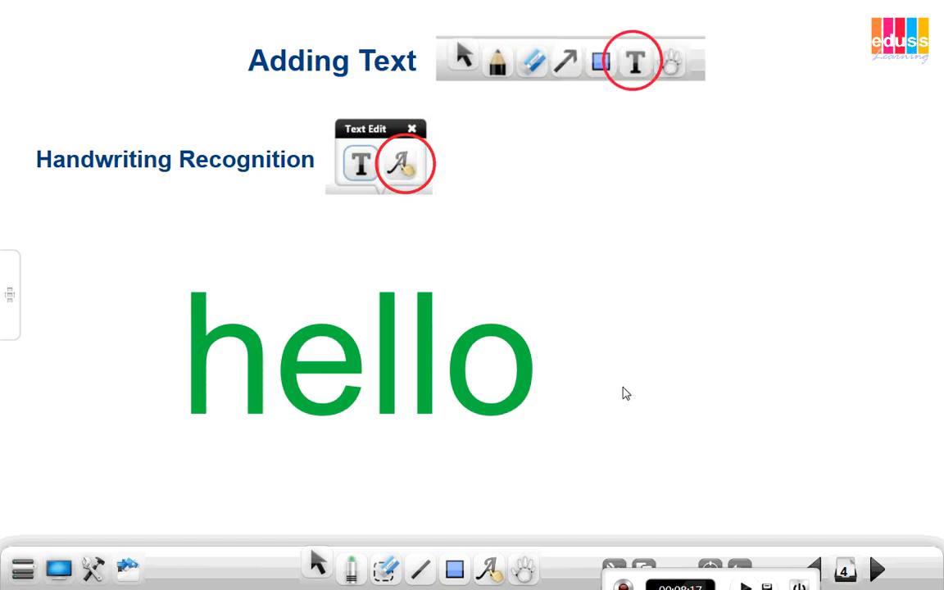
pyautogui.click(877, 570)
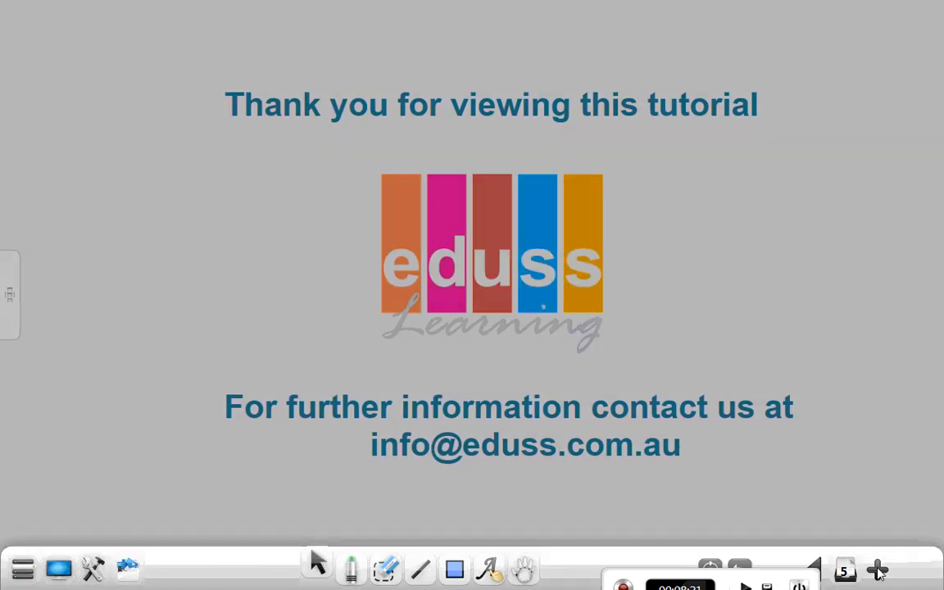